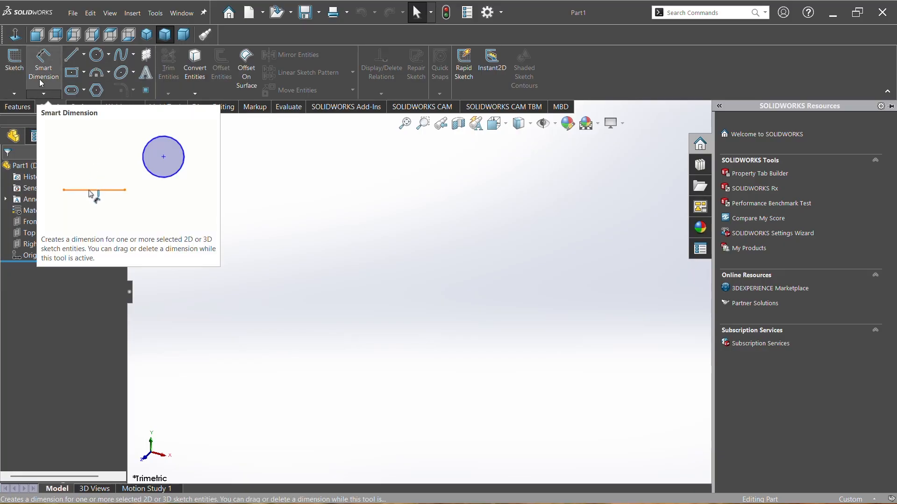
Sketch a closed right triangle on the Top Plane from the origin, with a horizontal base about 68 mm and vertical side about 65 mm.
{"action": "left_click", "coordinate": [13, 65]}
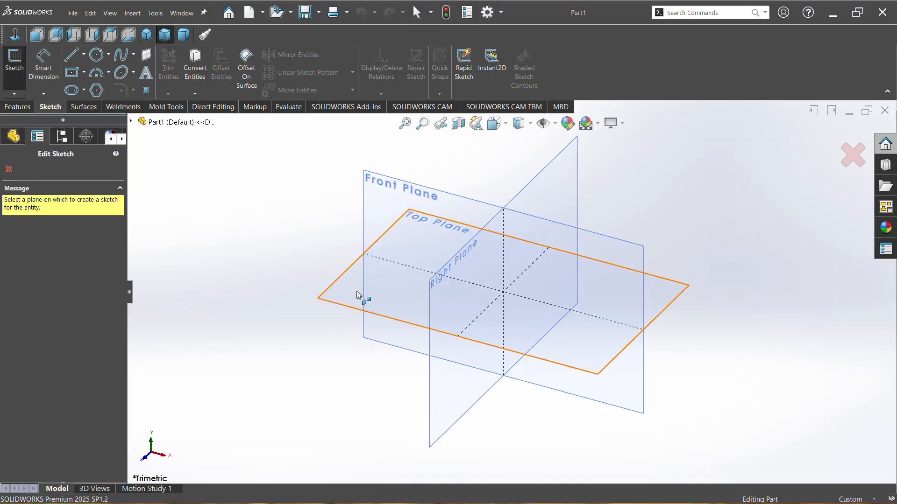
{"action": "left_click", "coordinate": [348, 296]}
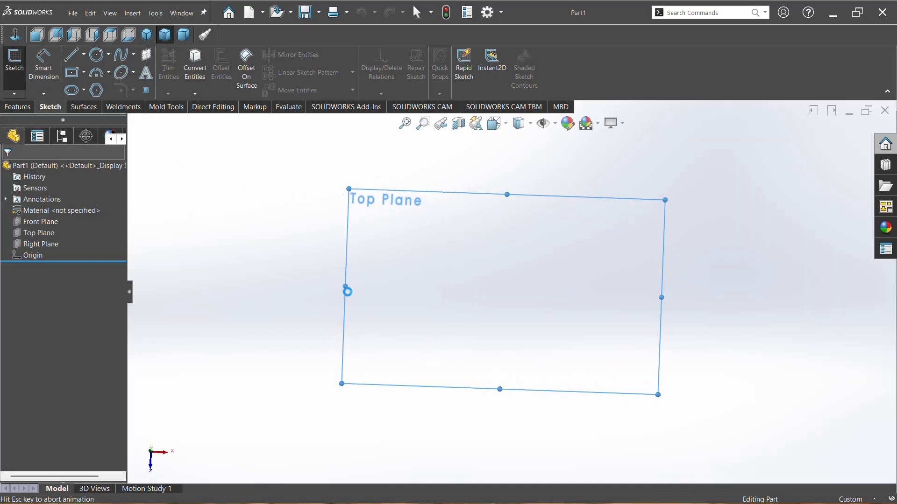
{"action": "left_click", "coordinate": [67, 64]}
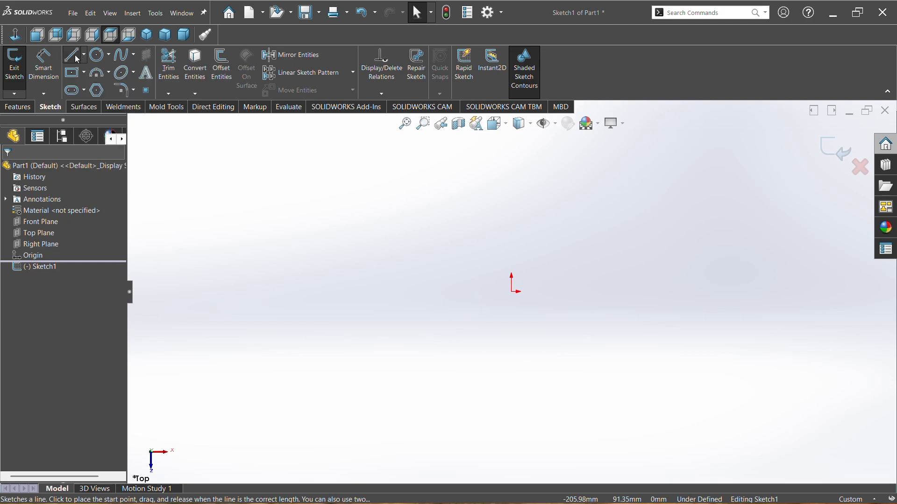
{"action": "left_click", "coordinate": [524, 299]}
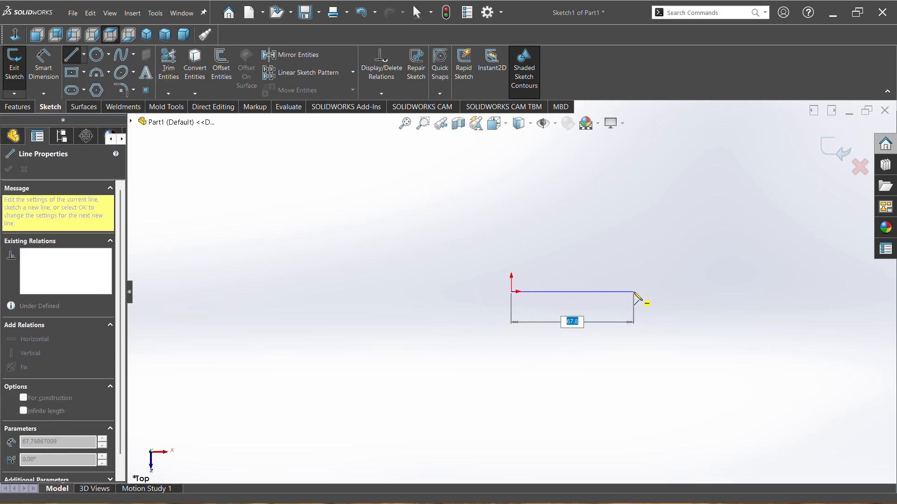
{"action": "left_click", "coordinate": [634, 292]}
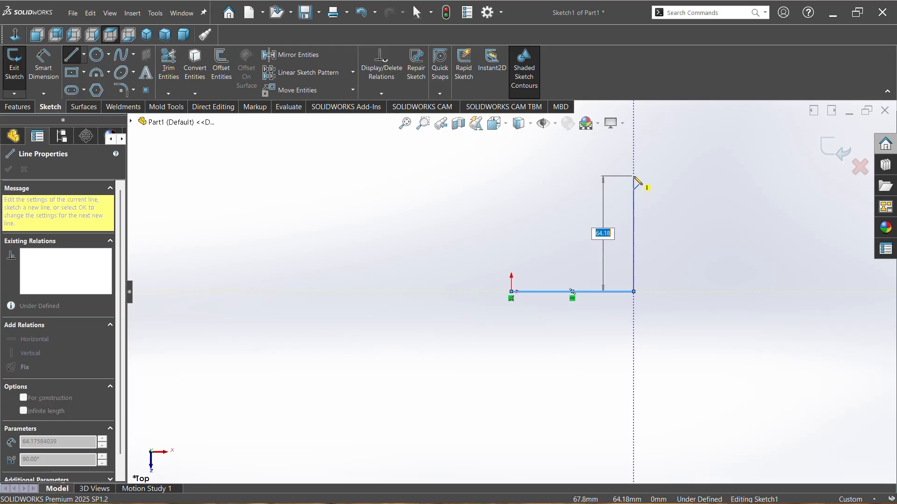
{"action": "left_click", "coordinate": [633, 174]}
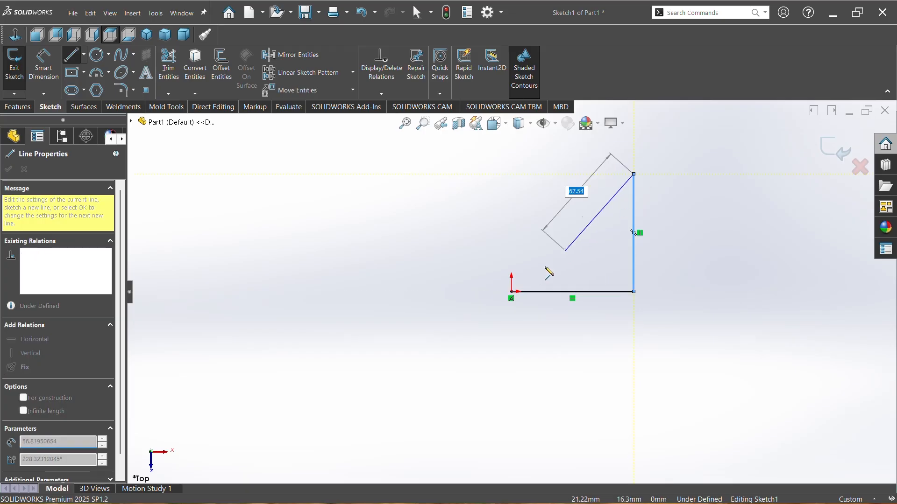
{"action": "left_click", "coordinate": [511, 291]}
{"action": "right_click", "coordinate": [430, 219]}
{"action": "left_click", "coordinate": [456, 222]}
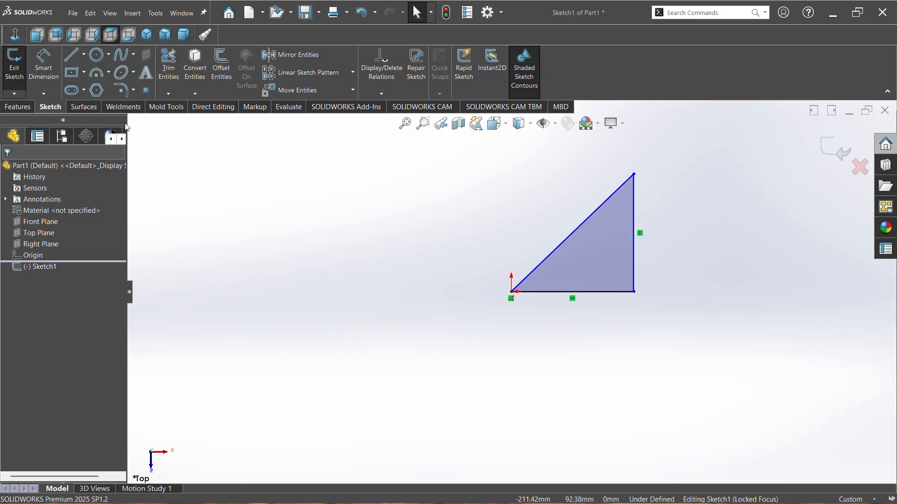
Draw a vertical centerline from the origin up to slightly above the height of the triangle's apex.
{"action": "left_click", "coordinate": [86, 59]}
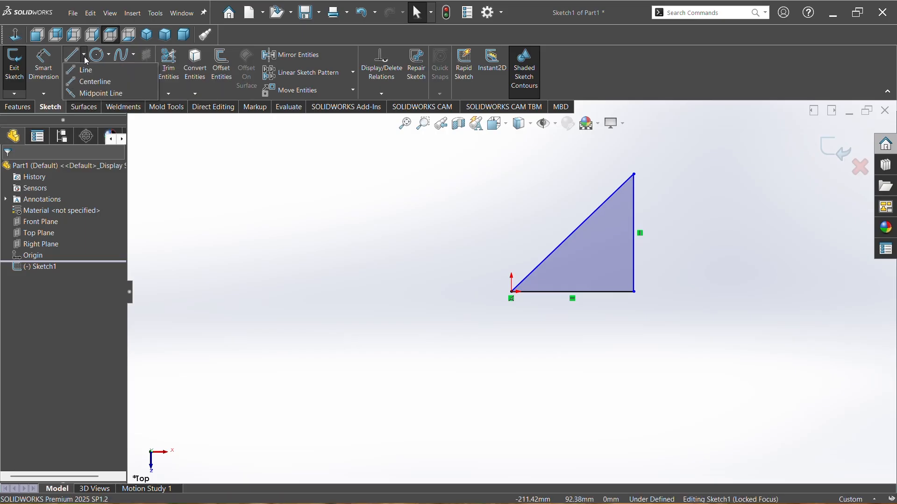
{"action": "left_click", "coordinate": [91, 82]}
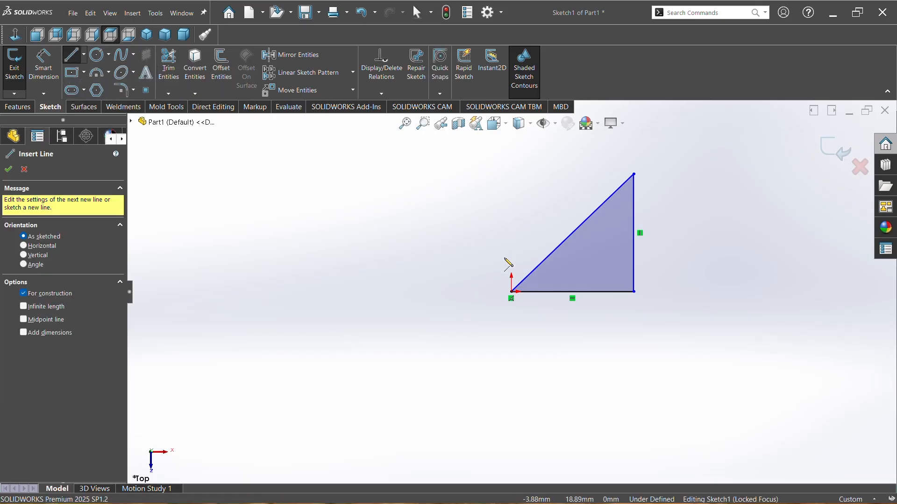
{"action": "left_click", "coordinate": [512, 292]}
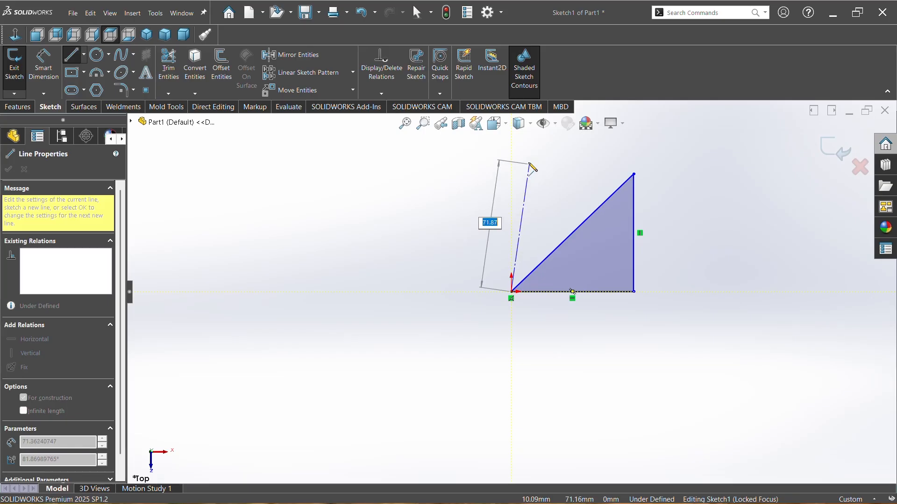
{"action": "left_click", "coordinate": [511, 146]}
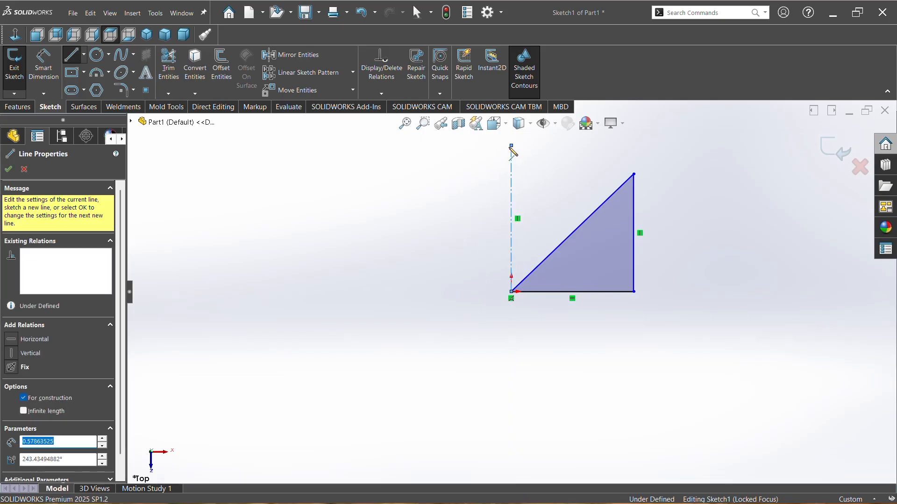
{"action": "right_click", "coordinate": [315, 216]}
{"action": "left_click", "coordinate": [345, 221]}
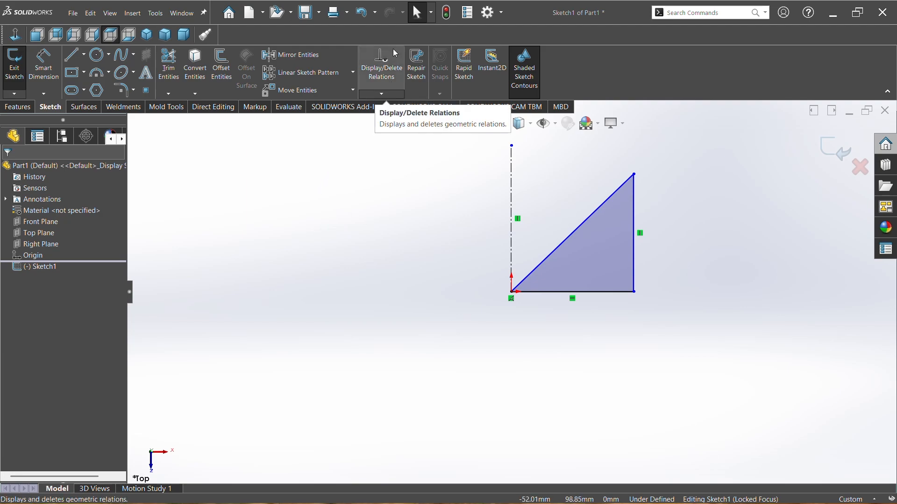
Mirror the triangle's three lines about the vertical centerline, keeping the originals as a copy.
{"action": "left_click", "coordinate": [293, 55]}
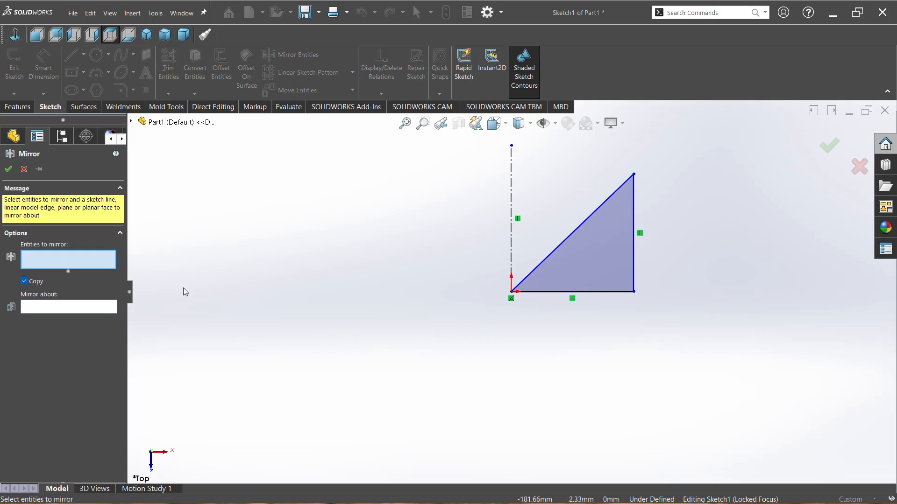
{"action": "left_click", "coordinate": [606, 260]}
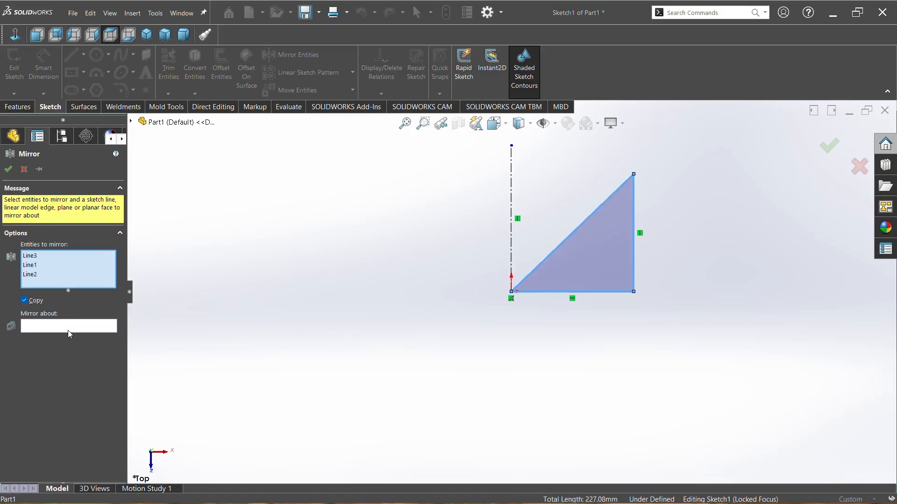
{"action": "left_click", "coordinate": [24, 300]}
{"action": "left_click", "coordinate": [57, 326]}
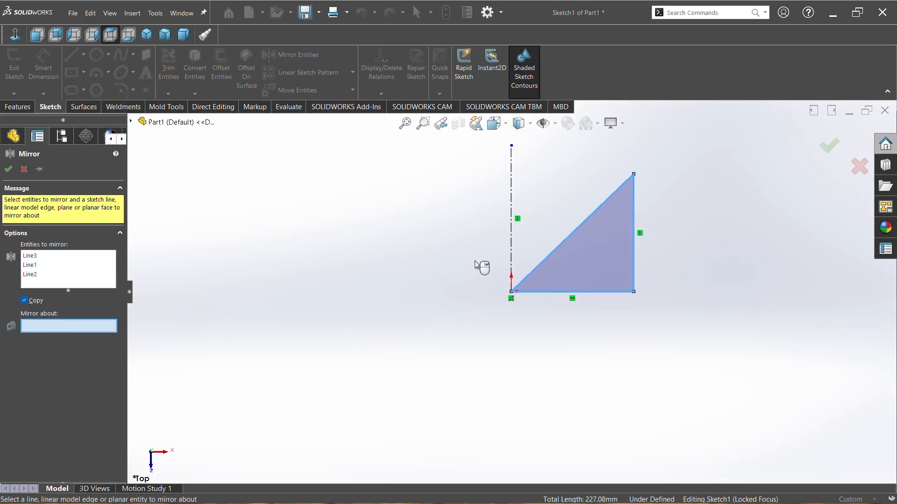
{"action": "left_click", "coordinate": [512, 249]}
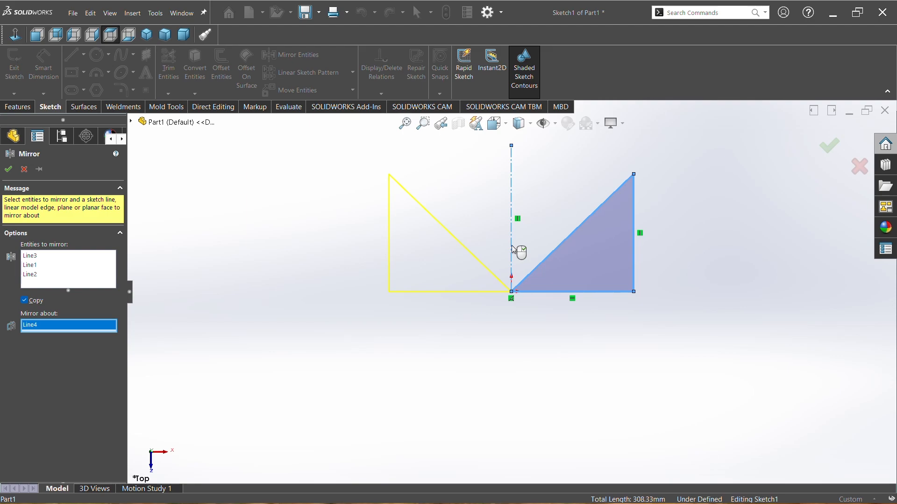
{"action": "left_click", "coordinate": [8, 169]}
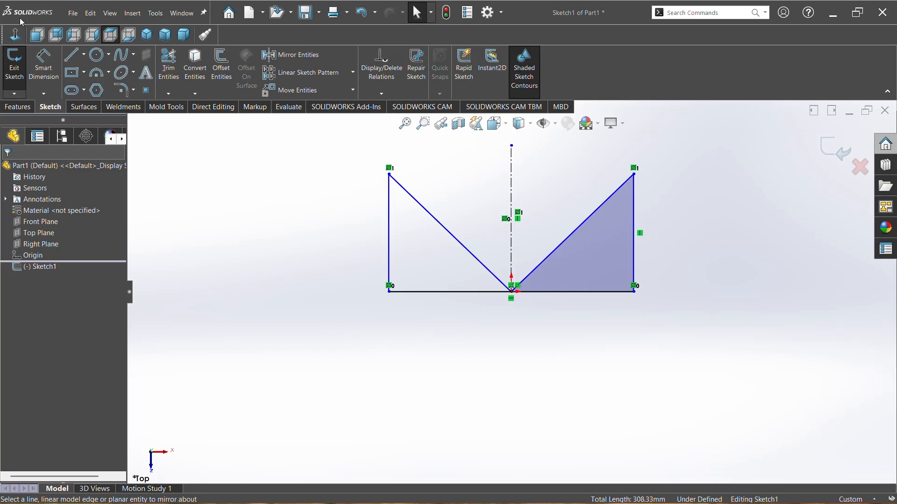
Dimension the mirrored profile's full base width to 50 mm and its vertical side to 20 mm.
{"action": "left_click", "coordinate": [37, 74]}
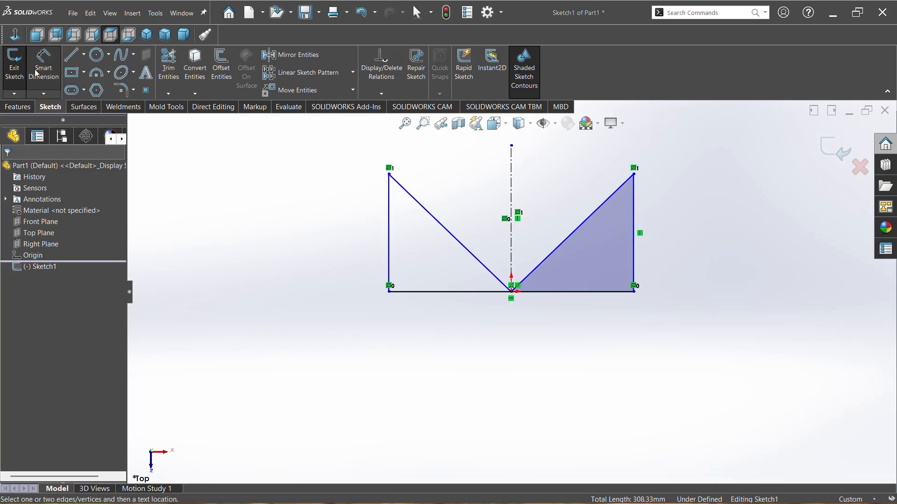
{"action": "left_click", "coordinate": [487, 295]}
{"action": "left_click", "coordinate": [505, 326]}
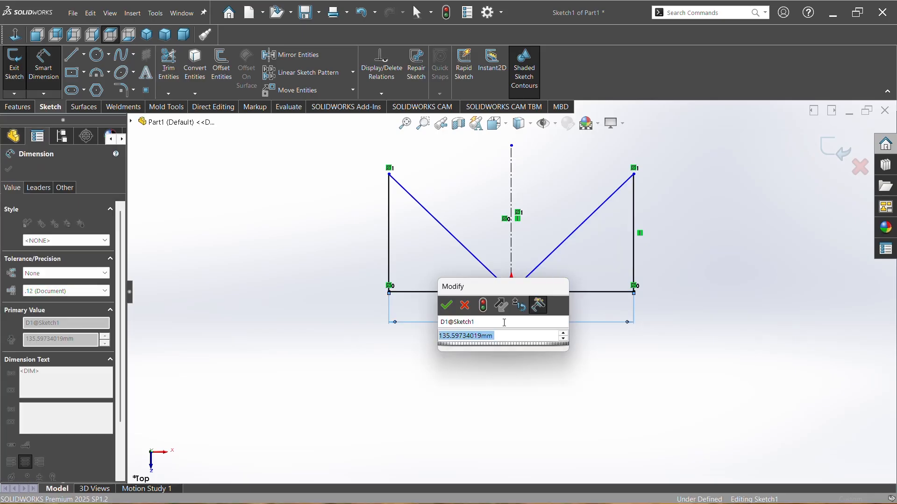
{"action": "type", "text": "50"}
{"action": "key", "text": "Return"}
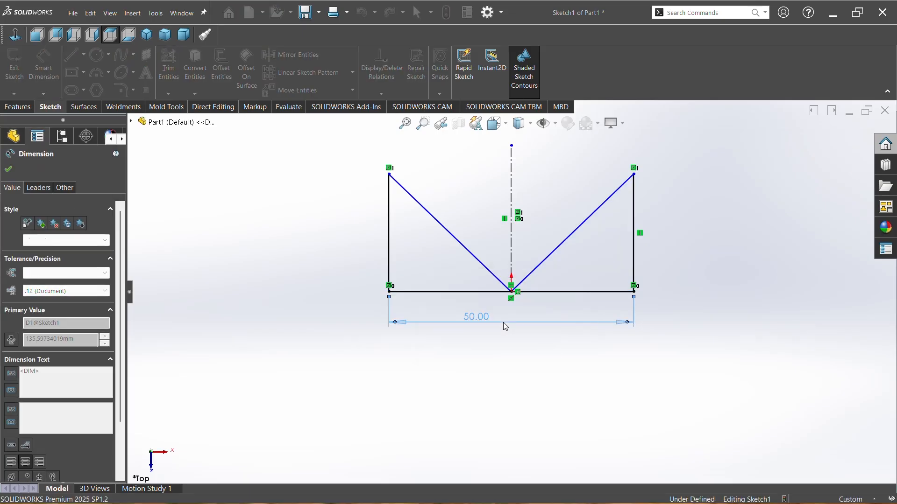
{"action": "left_click", "coordinate": [636, 257]}
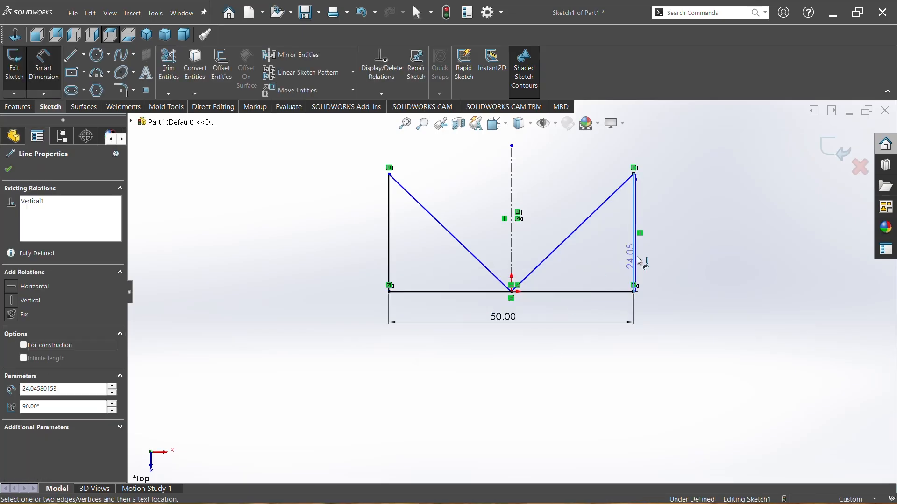
{"action": "left_click", "coordinate": [668, 239]}
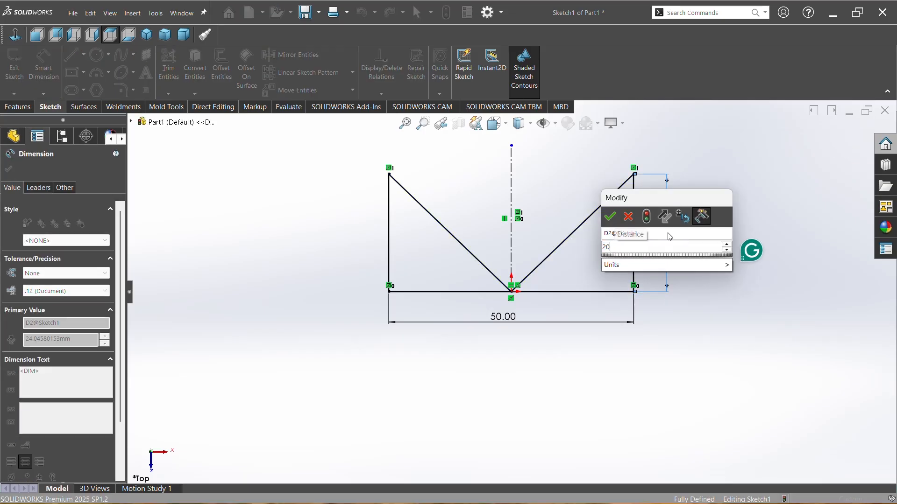
{"action": "key", "text": "Return"}
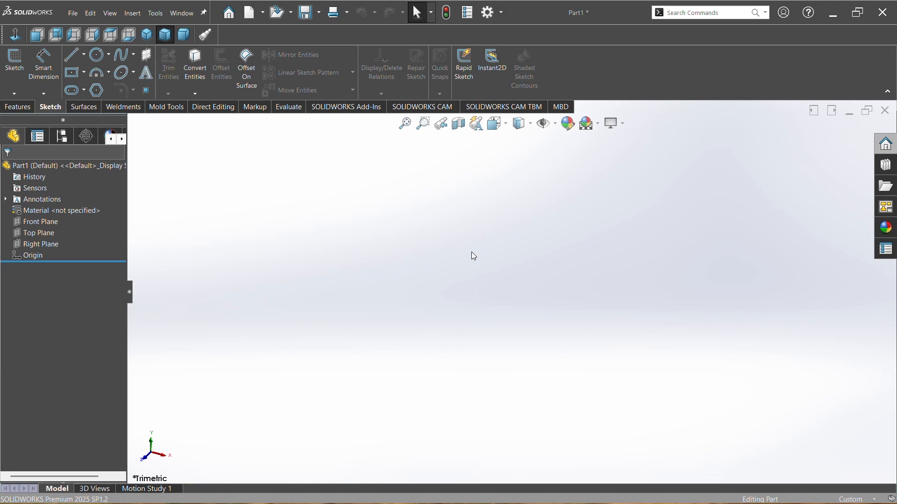
Start a new sketch on the Top Plane and draw a closed triangle from the origin with a horizontal base about 36 mm long.
{"action": "left_click", "coordinate": [14, 61]}
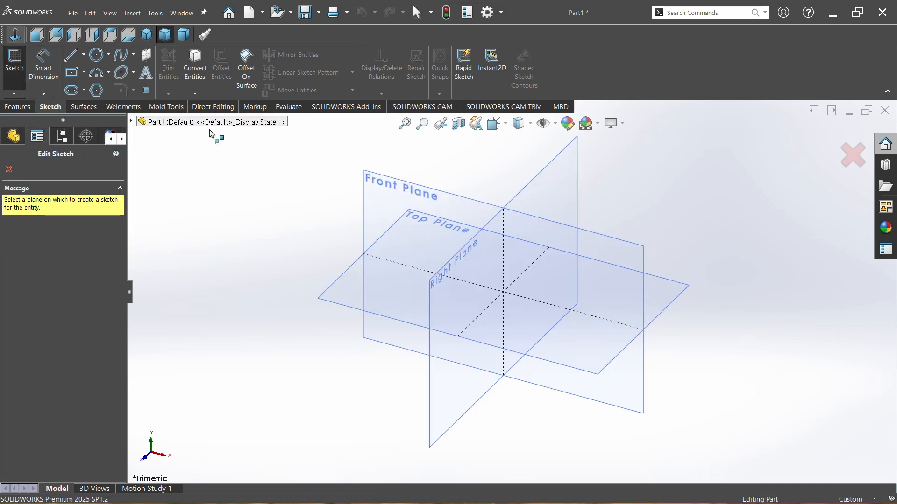
{"action": "left_click", "coordinate": [346, 282]}
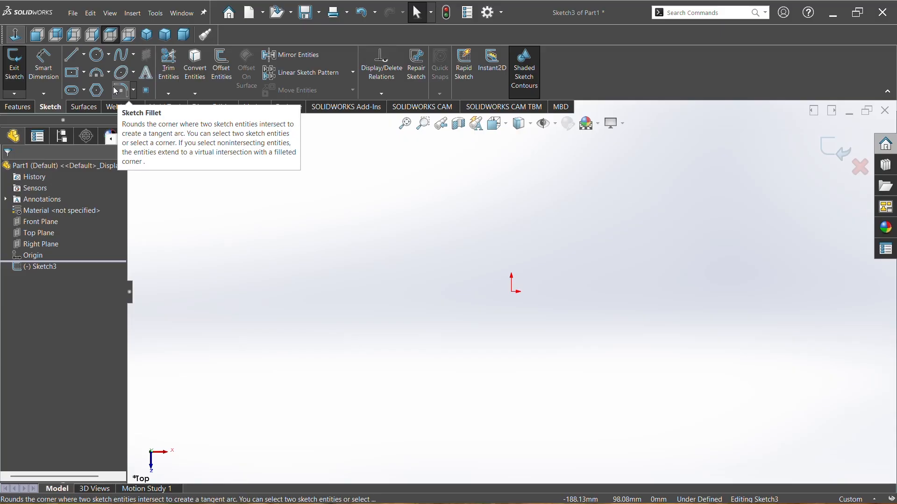
{"action": "left_click", "coordinate": [72, 54]}
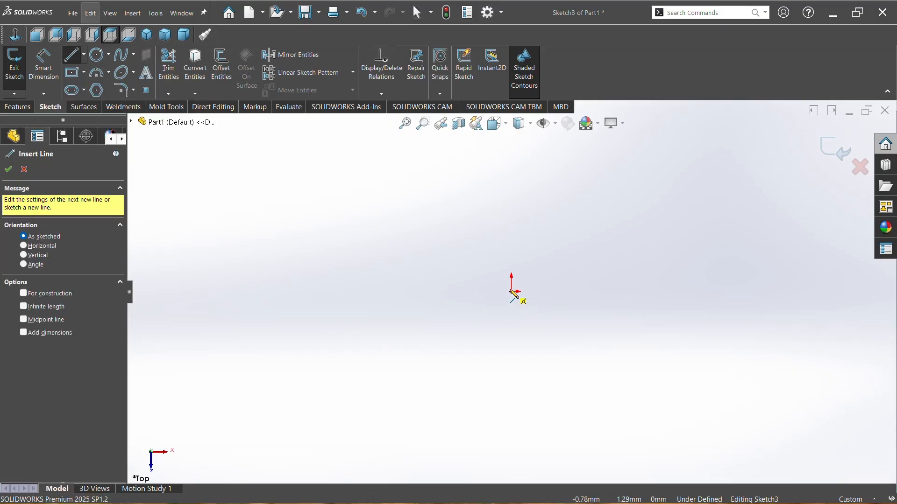
{"action": "left_click_drag", "start_coordinate": [515, 292], "coordinate": [548, 291]}
{"action": "left_click", "coordinate": [576, 292]}
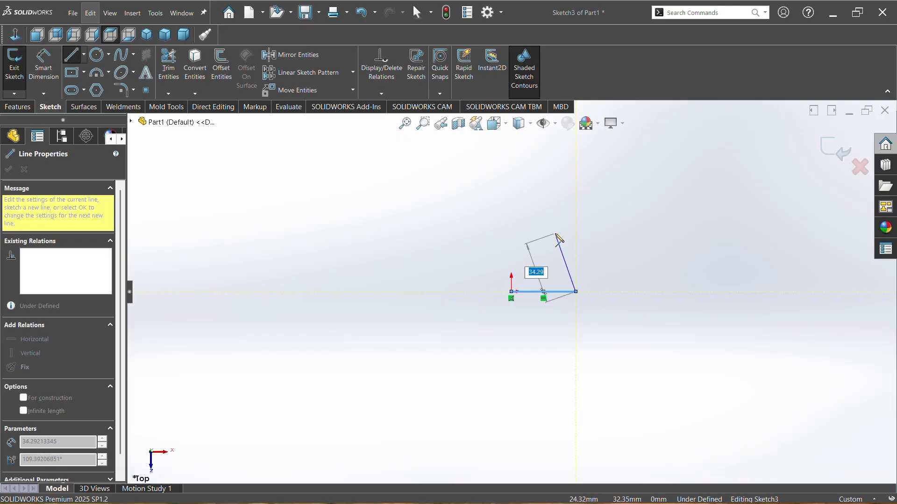
{"action": "left_click", "coordinate": [550, 232]}
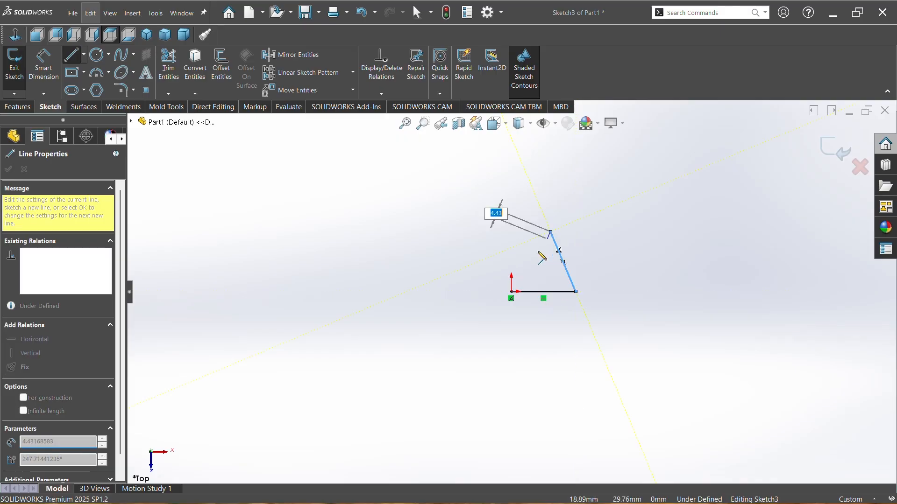
{"action": "left_click", "coordinate": [511, 292]}
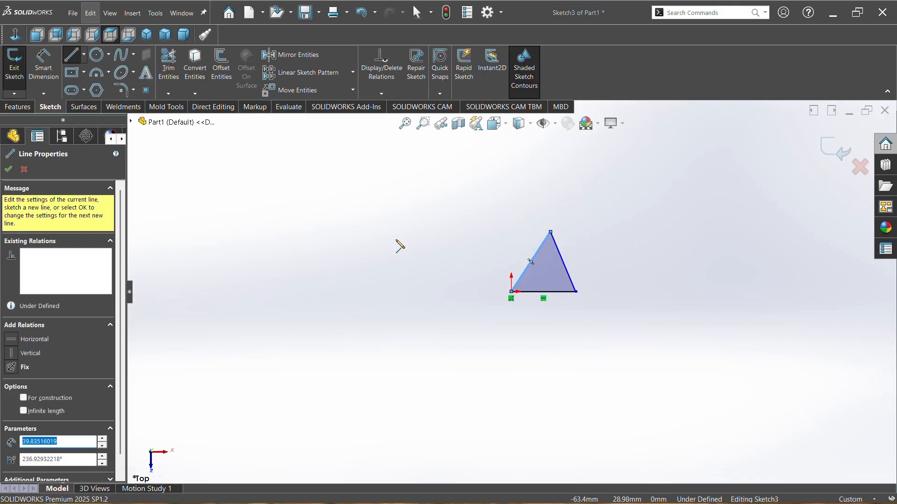
{"action": "right_click", "coordinate": [402, 243]}
{"action": "left_click", "coordinate": [424, 244]}
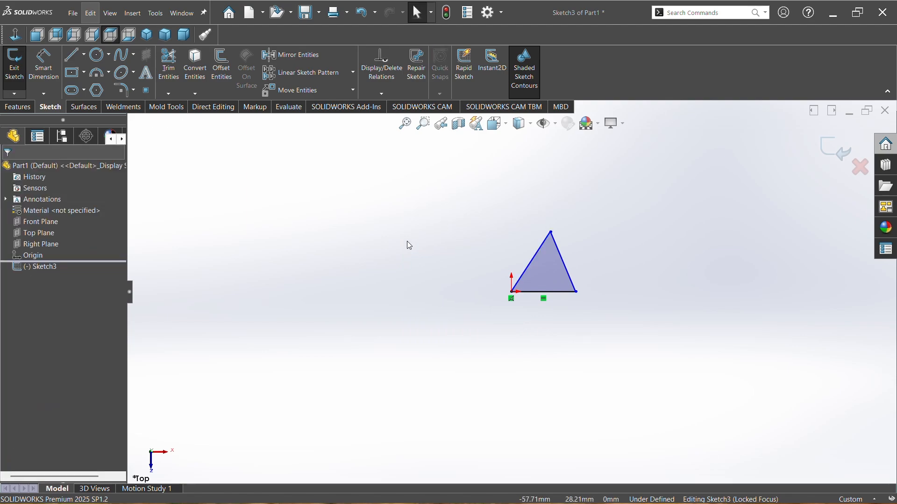
Apply an Equal relation to all three sides of the triangle.
{"action": "left_click", "coordinate": [541, 291]}
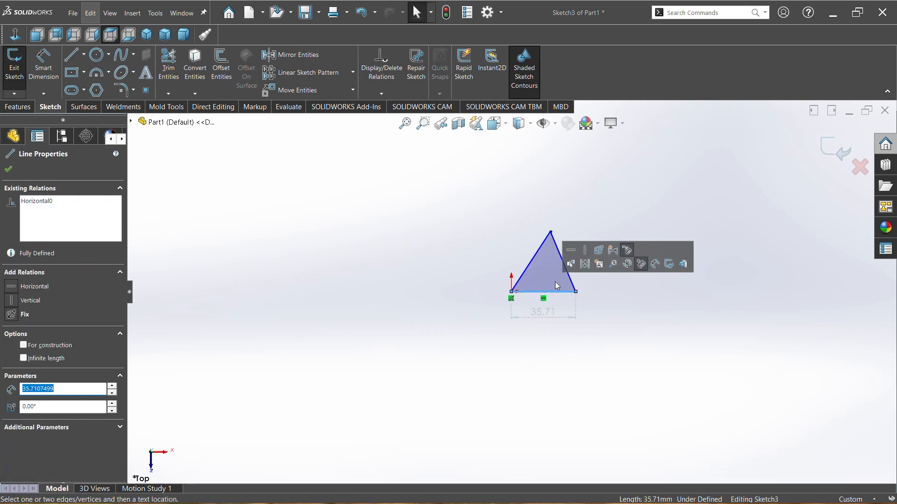
{"action": "left_click", "coordinate": [557, 248], "text": "ctrl"}
{"action": "left_click", "coordinate": [534, 256], "text": "ctrl"}
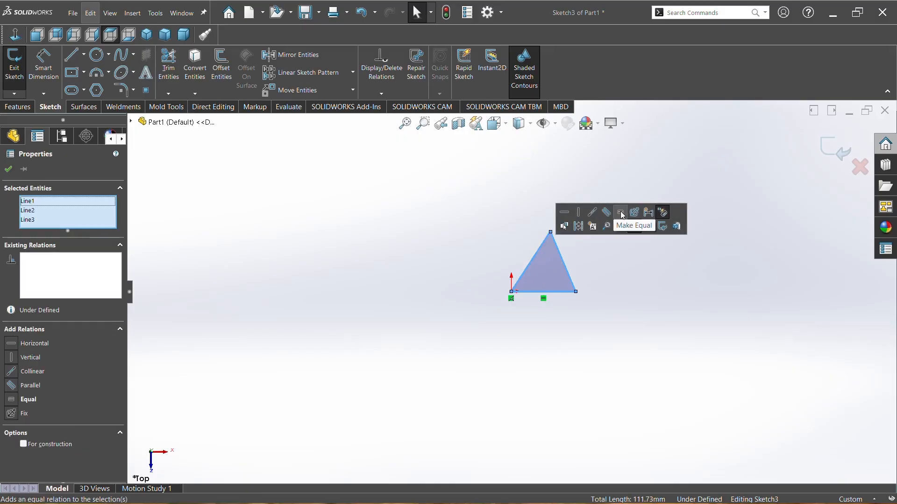
{"action": "left_click", "coordinate": [617, 213]}
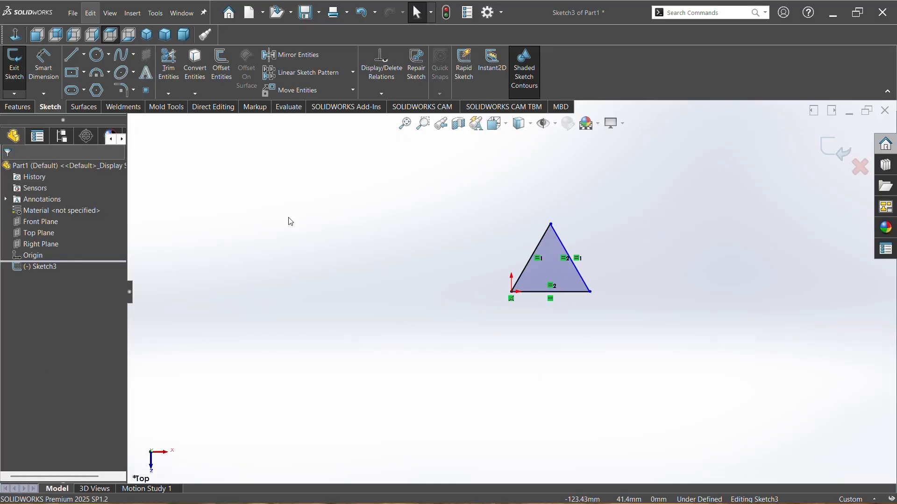
Dimension the equilateral triangle's base to 50 mm.
{"action": "left_click", "coordinate": [44, 63]}
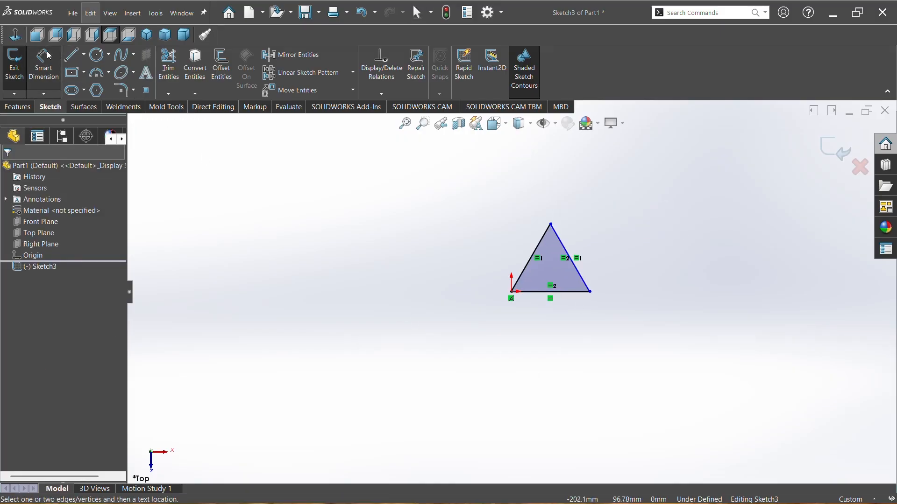
{"action": "left_click", "coordinate": [544, 293]}
{"action": "left_click", "coordinate": [551, 316]}
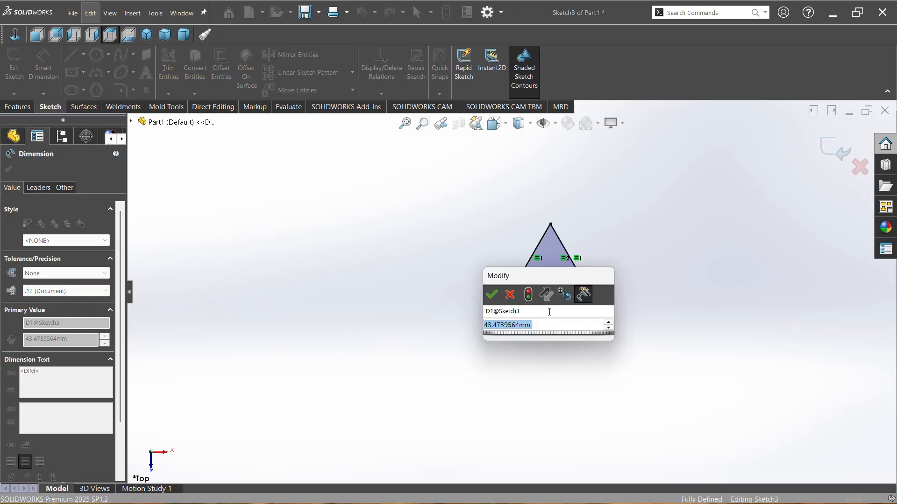
{"action": "type", "text": "50"}
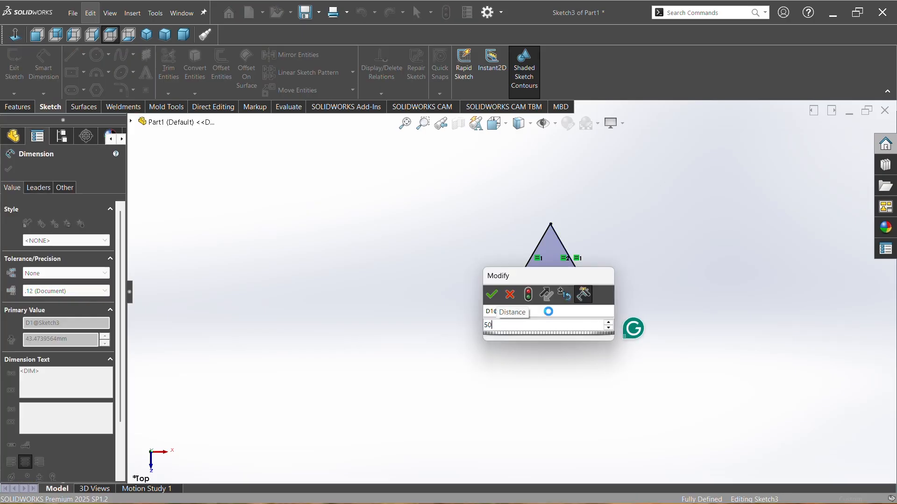
{"action": "key", "text": "Return"}
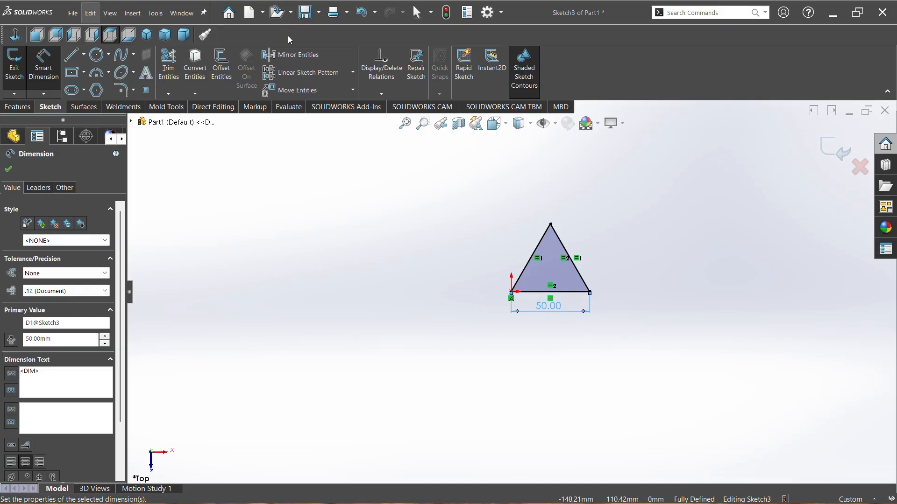
Start a linear sketch pattern along the X-axis with 50 mm dimensioned spacing and 4 instances.
{"action": "left_click", "coordinate": [295, 73]}
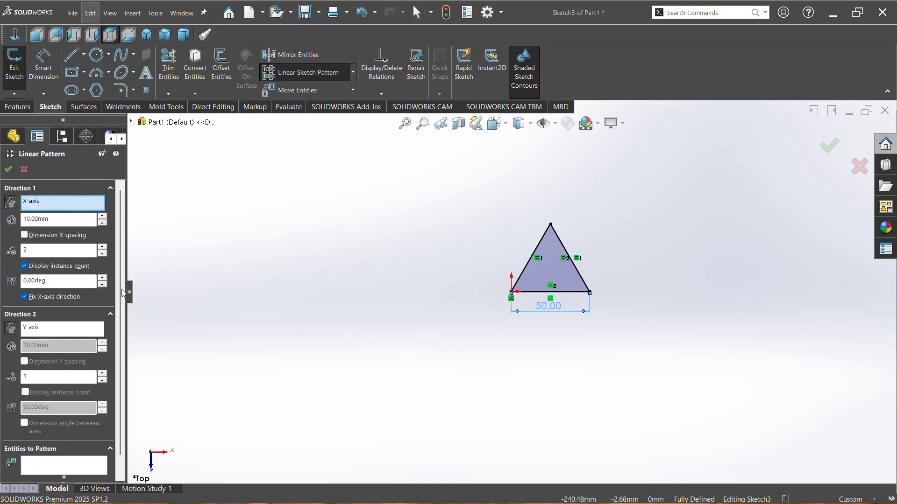
{"action": "scroll", "coordinate": [118, 288], "scroll_direction": "down", "scroll_amount": 2}
{"action": "scroll", "coordinate": [125, 343], "scroll_direction": "up", "scroll_amount": 2}
{"action": "scroll", "coordinate": [90, 287], "scroll_direction": "down", "scroll_amount": 1}
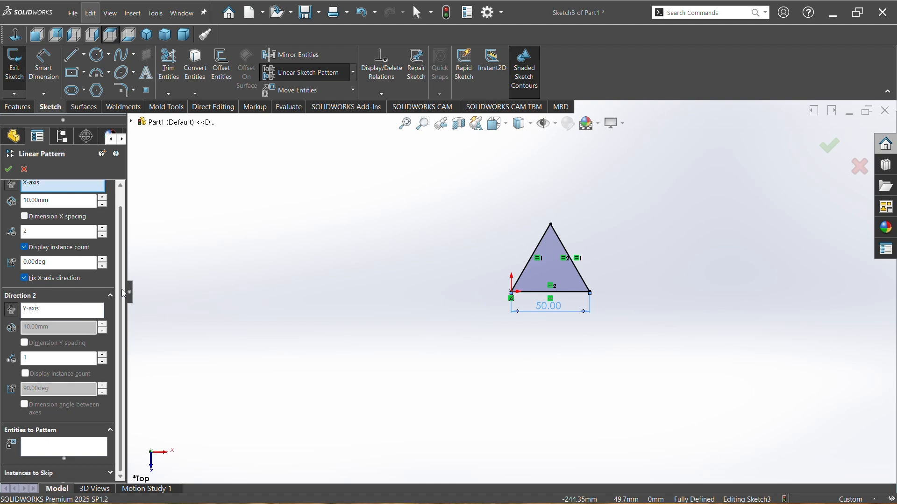
{"action": "left_click_drag", "start_coordinate": [121, 290], "coordinate": [119, 287]}
{"action": "scroll", "coordinate": [119, 287], "scroll_direction": "up", "scroll_amount": 1}
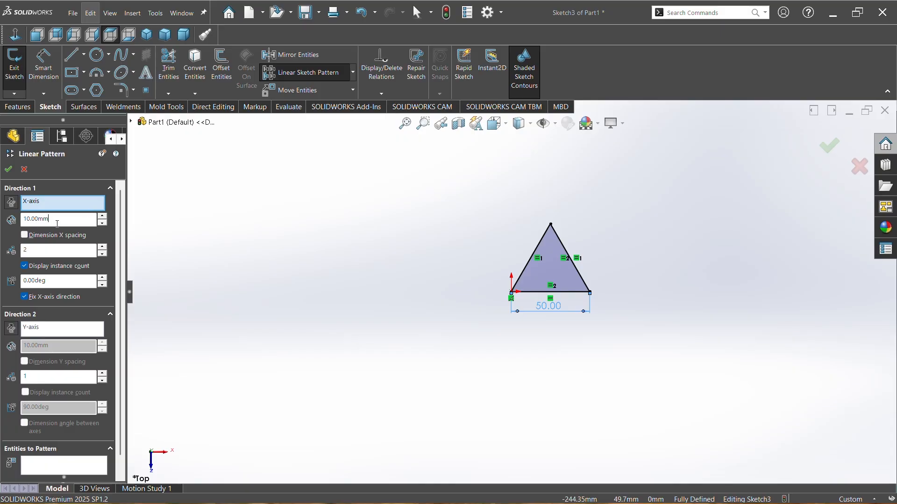
{"action": "double_click", "coordinate": [35, 220]}
{"action": "type", "text": "50"}
{"action": "key", "text": "Return"}
{"action": "left_click", "coordinate": [102, 248]}
{"action": "left_click", "coordinate": [26, 235]}
Set the pattern's second direction along the Y-axis to 4 instances with 50 mm dimensioned spacing.
{"action": "left_click", "coordinate": [32, 332]}
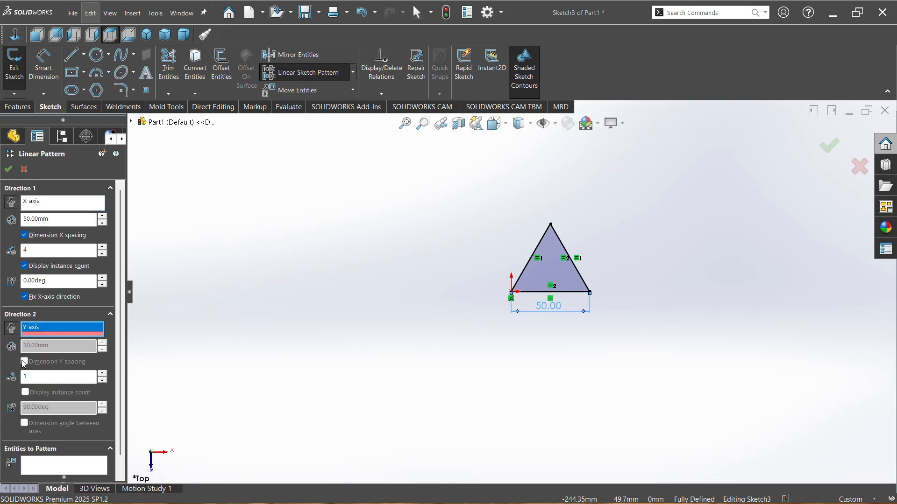
{"action": "left_click", "coordinate": [103, 374]}
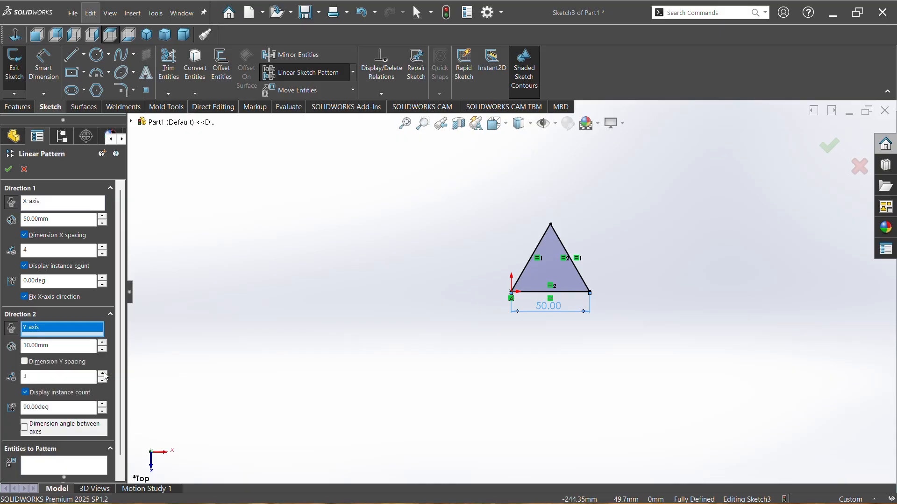
{"action": "left_click", "coordinate": [103, 374]}
{"action": "left_click", "coordinate": [103, 375]}
{"action": "left_click", "coordinate": [25, 361]}
{"action": "double_click", "coordinate": [55, 348]}
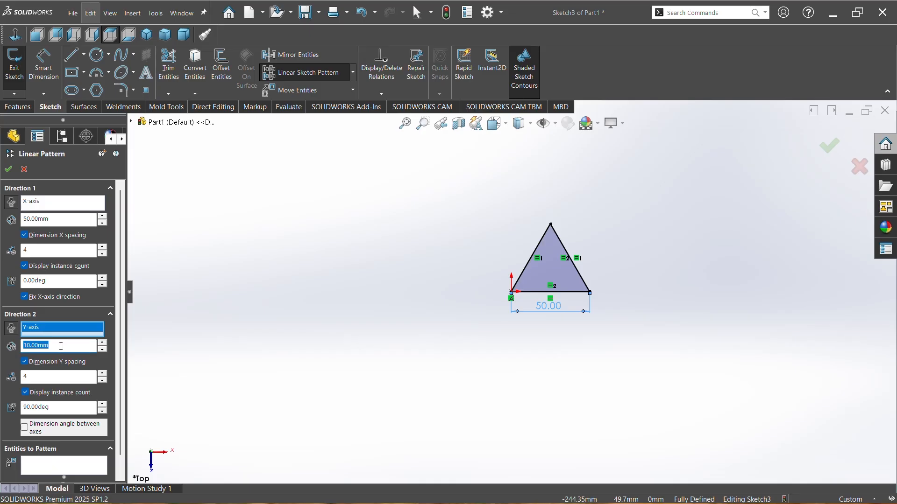
{"action": "type", "text": "50"}
{"action": "key", "text": "Return"}
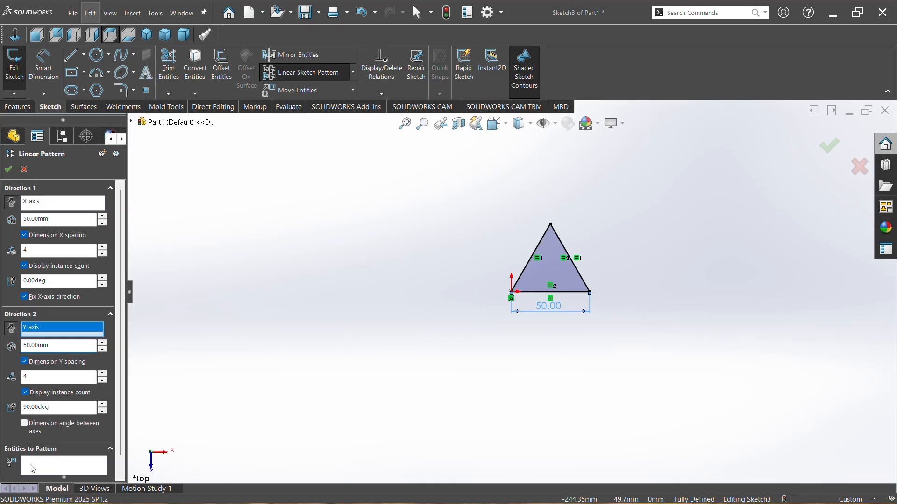
Choose the triangle's three lines as the entities to pattern and create the 4 by 4 linear pattern.
{"action": "left_click", "coordinate": [44, 466]}
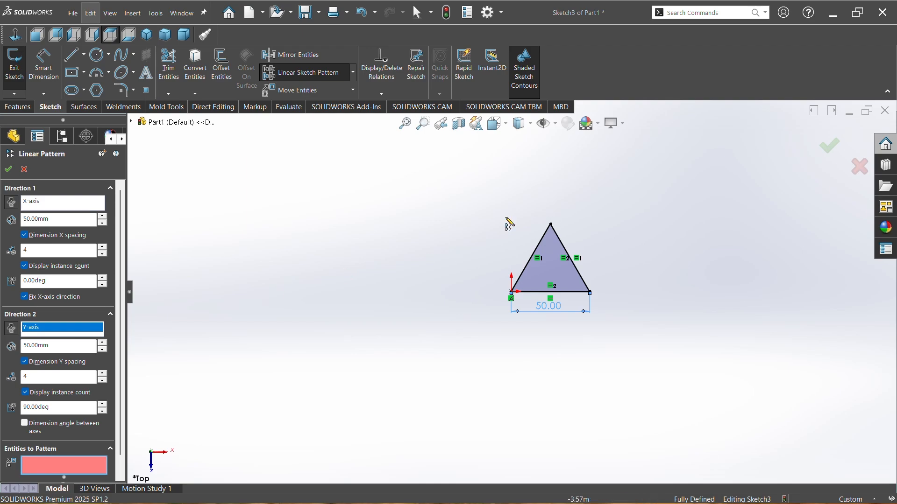
{"action": "scroll", "coordinate": [553, 200], "scroll_direction": "up", "scroll_amount": 4}
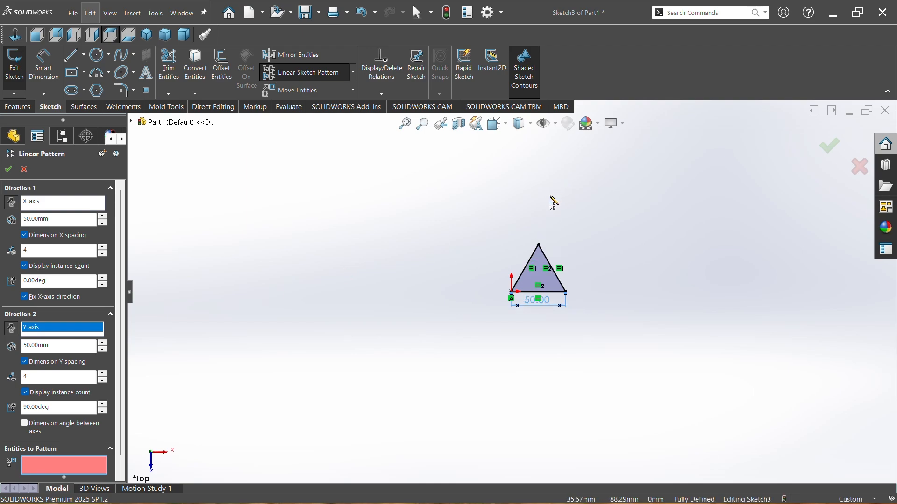
{"action": "left_click", "coordinate": [527, 285]}
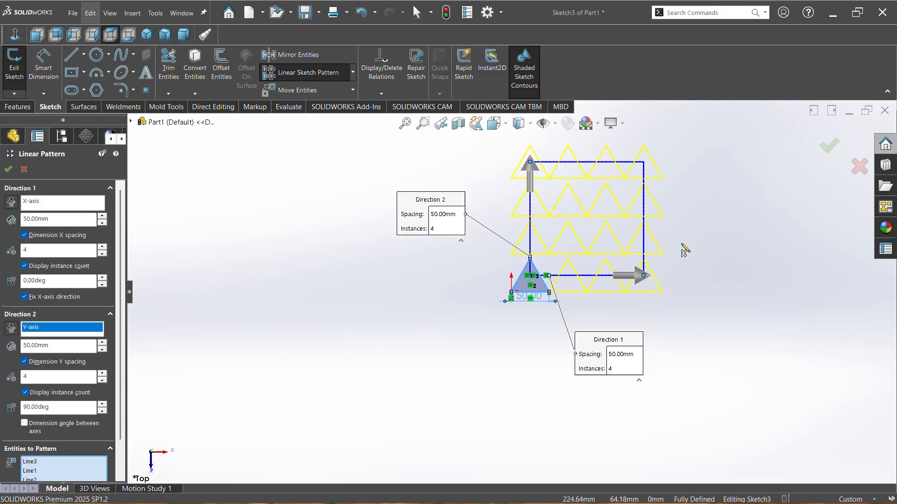
{"action": "left_click", "coordinate": [9, 169]}
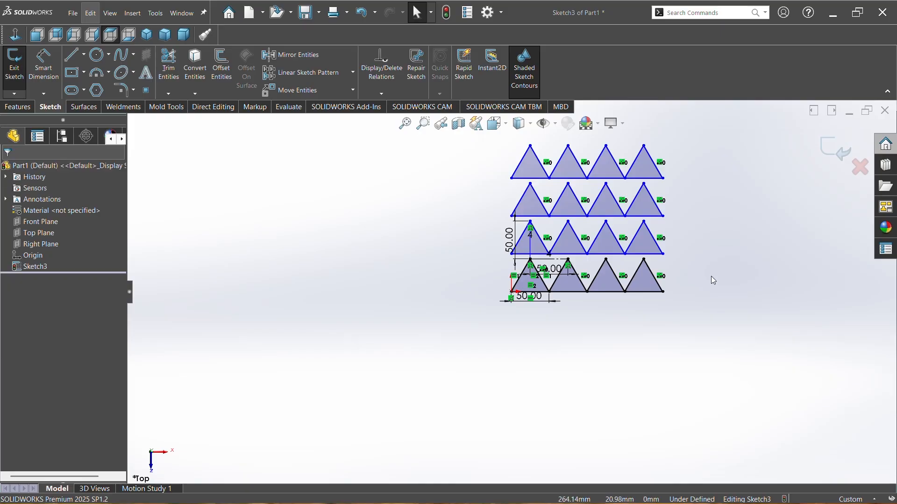
Apply a Midpoint relation between the original triangle's apex and the base line of the triangle directly above it.
{"action": "mouse_move", "coordinate": [711, 279]}
{"action": "middle_mouse_down", "text": "ctrl"}
{"action": "mouse_move", "coordinate": [694, 302]}
{"action": "mouse_move", "coordinate": [626, 347]}
{"action": "middle_mouse_up", "text": "ctrl"}
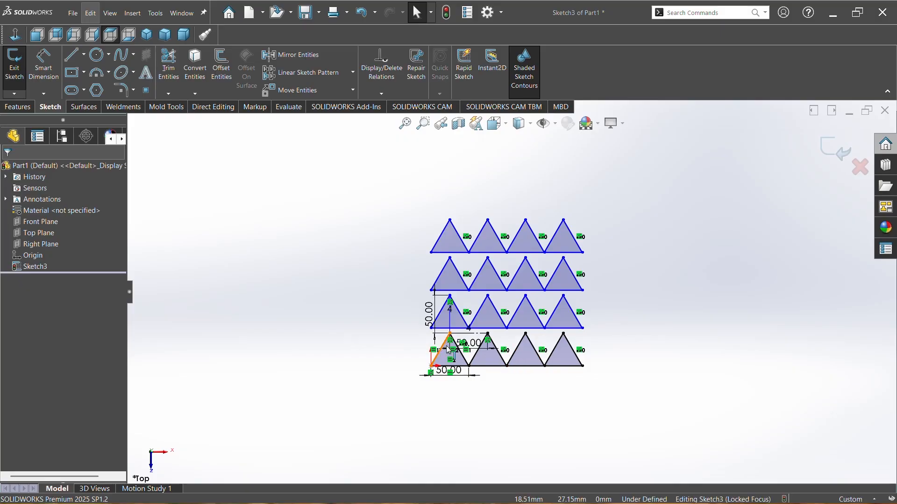
{"action": "scroll", "coordinate": [441, 338], "scroll_direction": "down", "scroll_amount": 4}
{"action": "right_click", "coordinate": [355, 308]}
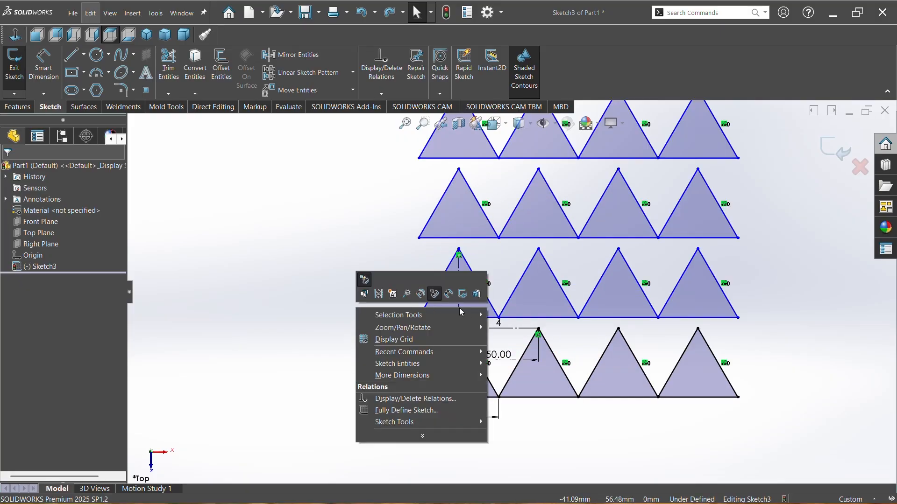
{"action": "left_click", "coordinate": [267, 269]}
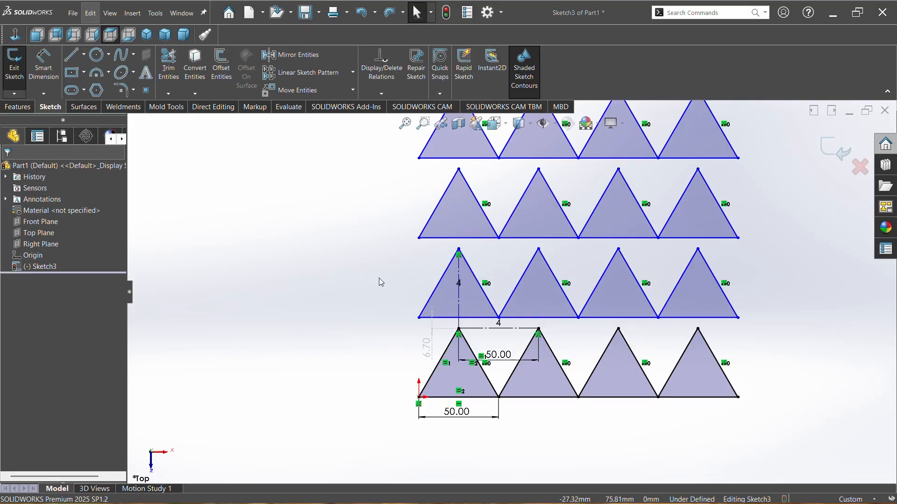
{"action": "left_click", "coordinate": [459, 319]}
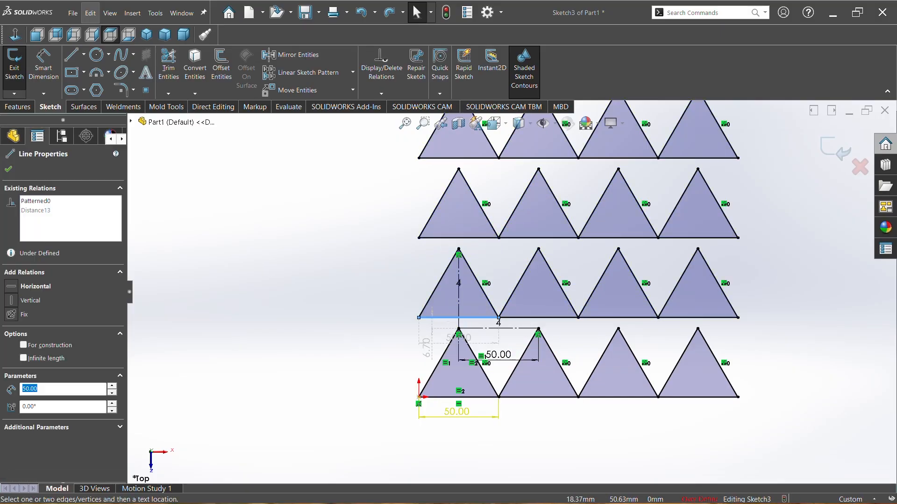
{"action": "left_click", "coordinate": [459, 334]}
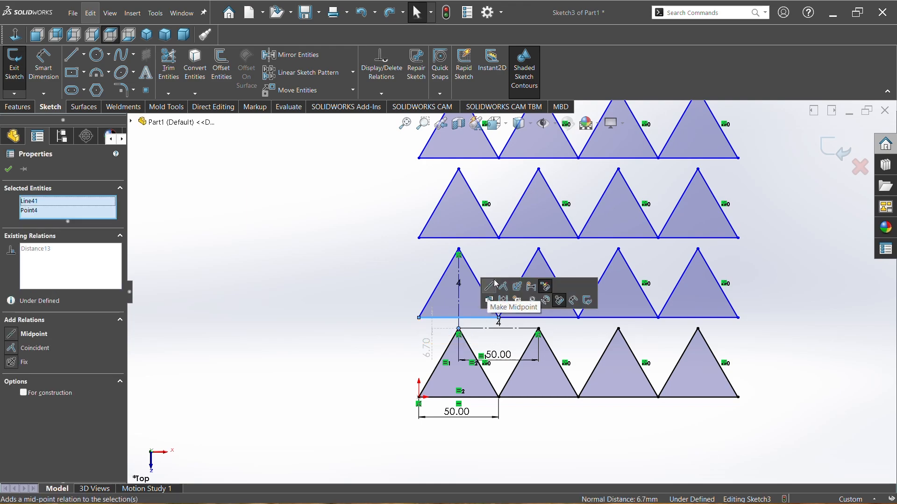
{"action": "left_click", "coordinate": [487, 287]}
{"action": "key", "text": "Escape"}
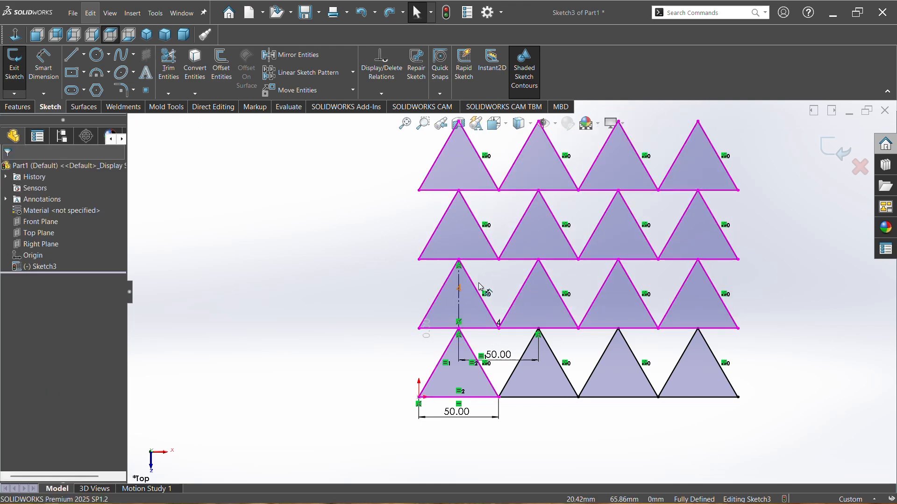
{"action": "scroll", "coordinate": [595, 218], "scroll_direction": "up", "scroll_amount": 1}
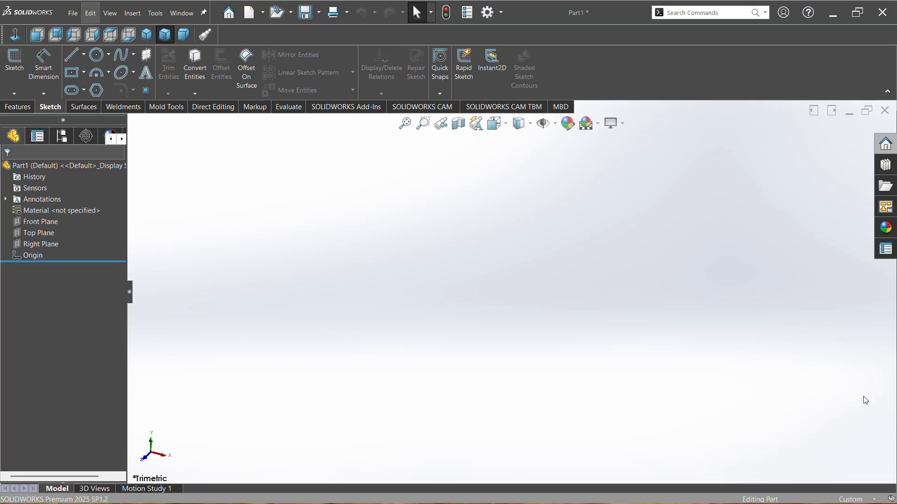
Set the document units to IPS (inch, pound, second) and start a new sketch on the Top Plane.
{"action": "left_click", "coordinate": [860, 498]}
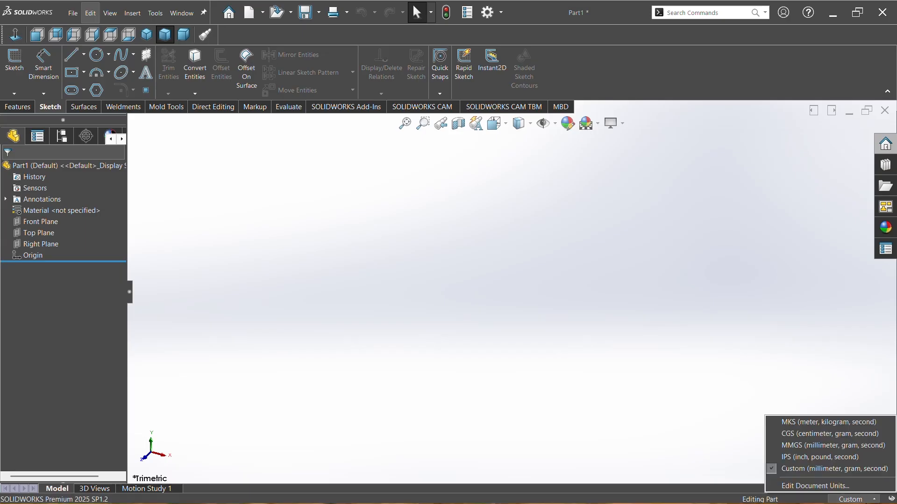
{"action": "left_click", "coordinate": [811, 458]}
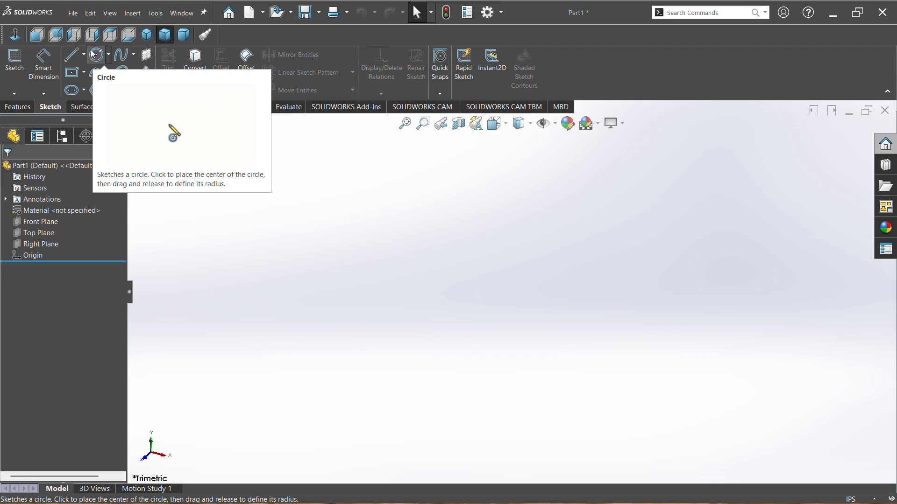
{"action": "left_click", "coordinate": [13, 61]}
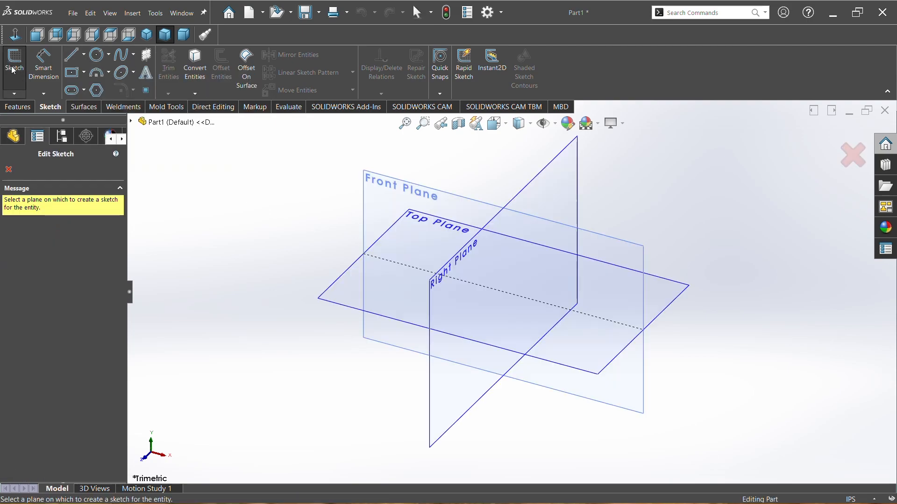
{"action": "left_click", "coordinate": [338, 285]}
Draw two lines meeting at the origin, one sloping upward and one nearly horizontal about 3.26 in long.
{"action": "left_click", "coordinate": [67, 60]}
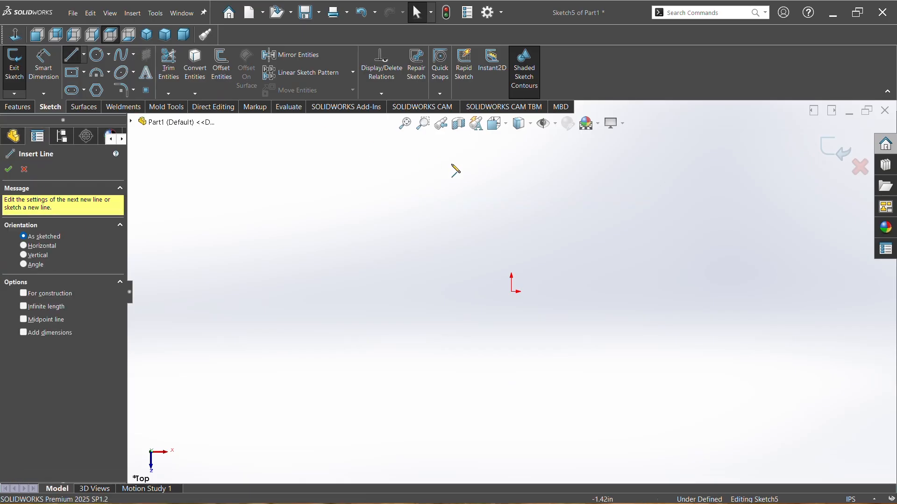
{"action": "left_click", "coordinate": [648, 237]}
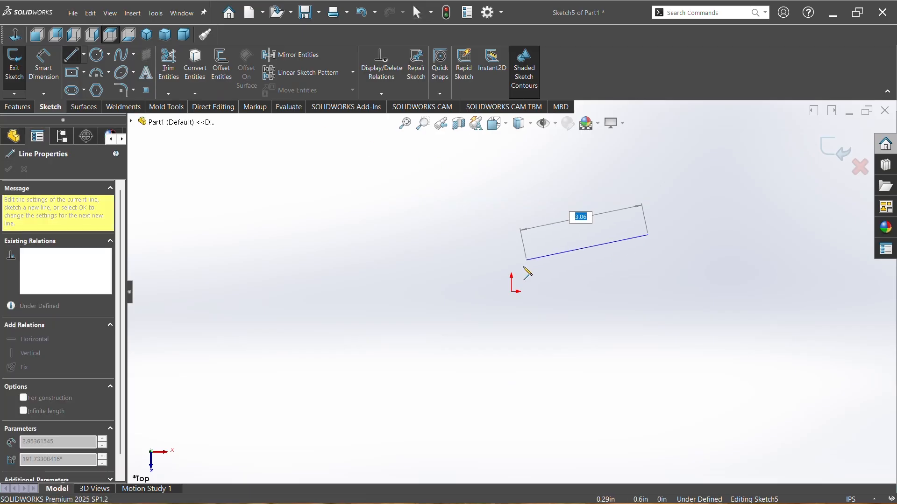
{"action": "left_click", "coordinate": [511, 292]}
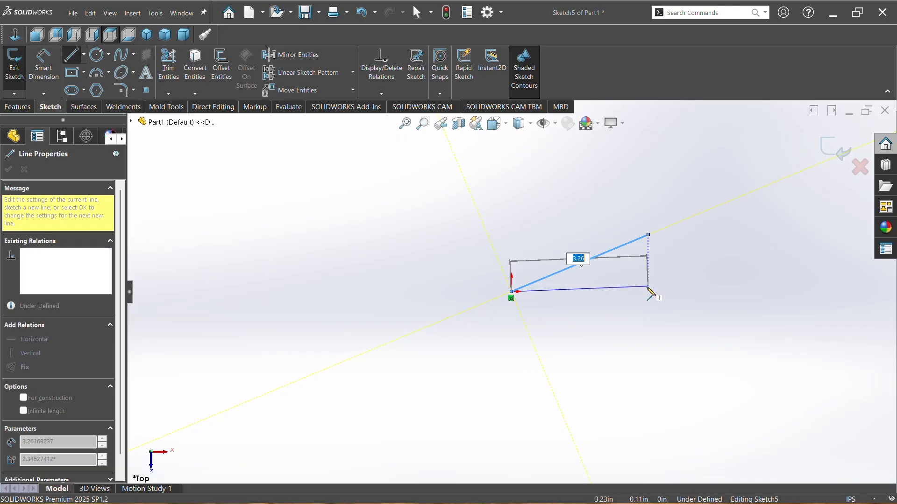
{"action": "double_click", "coordinate": [648, 287]}
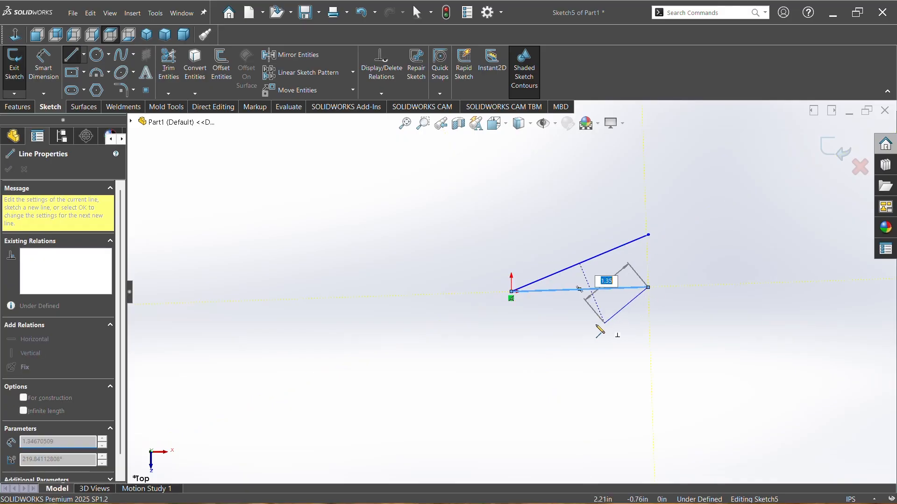
{"action": "right_click", "coordinate": [525, 344]}
{"action": "left_click", "coordinate": [565, 355]}
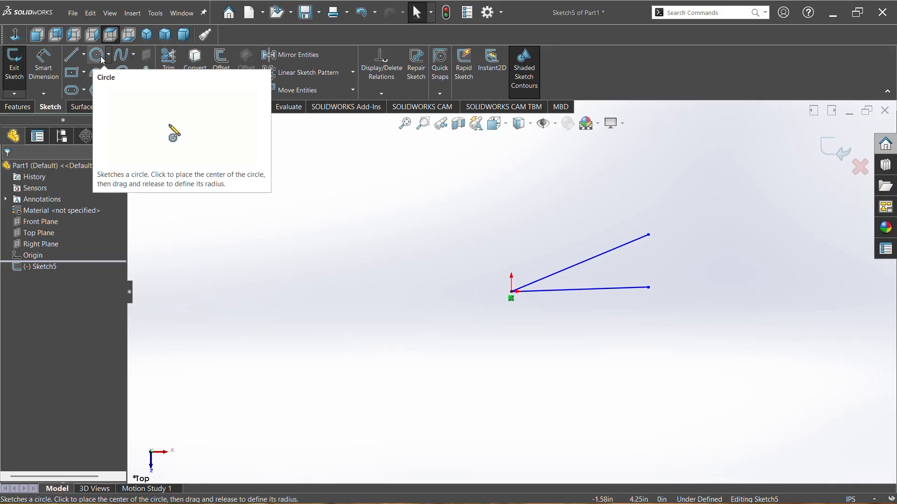
Close the profile with a 3-point arc bulging outward between the free ends of the two lines.
{"action": "left_click", "coordinate": [102, 75]}
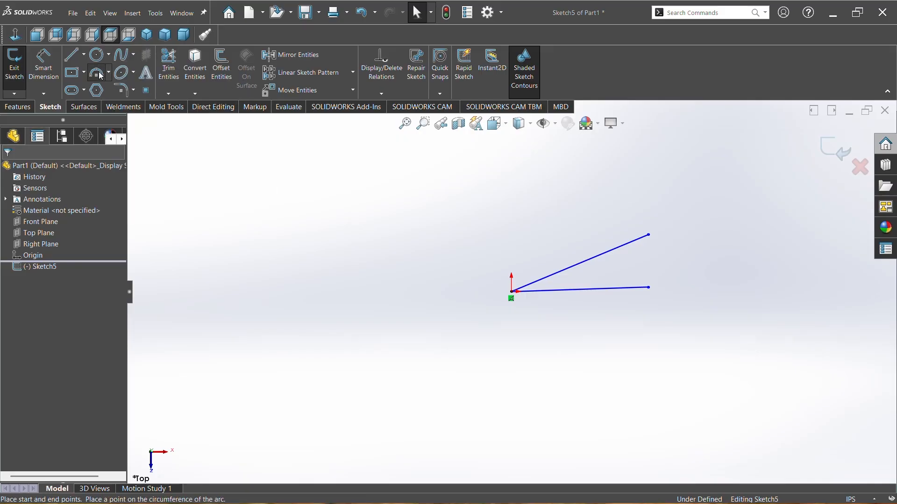
{"action": "left_click", "coordinate": [648, 235]}
{"action": "left_click", "coordinate": [649, 288]}
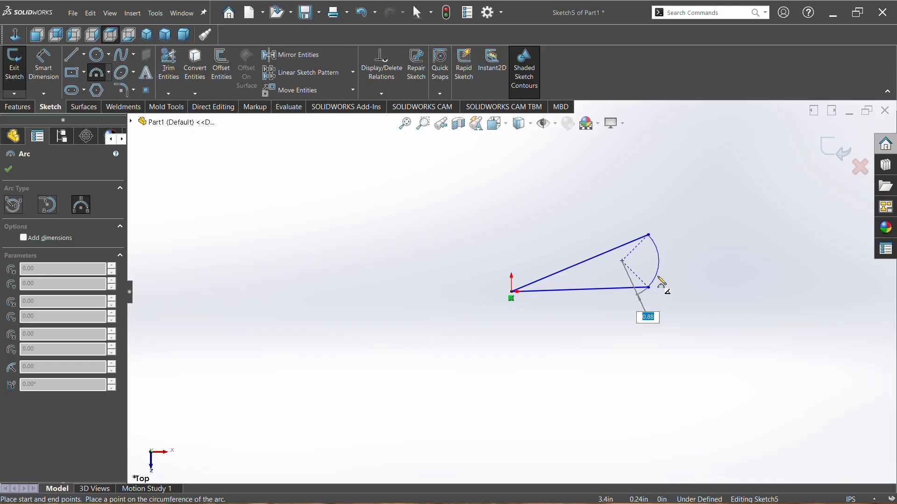
{"action": "left_click", "coordinate": [675, 260]}
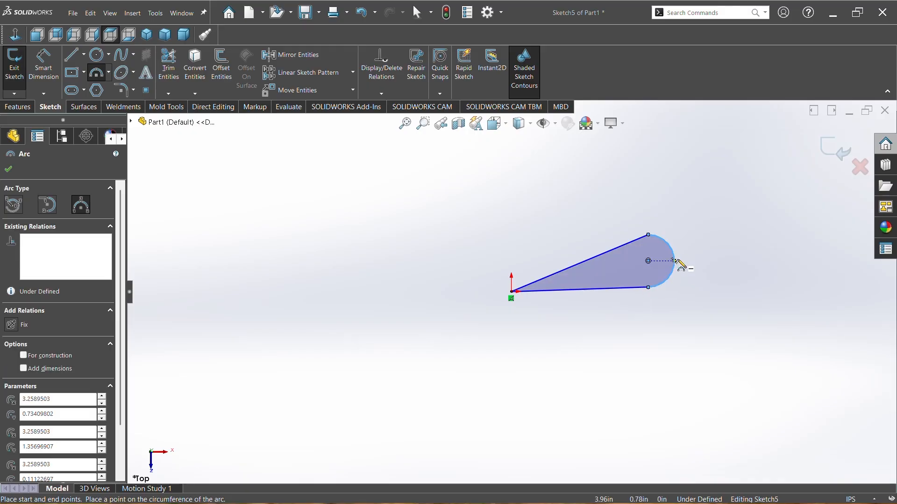
{"action": "right_click", "coordinate": [704, 256]}
{"action": "left_click", "coordinate": [725, 260]}
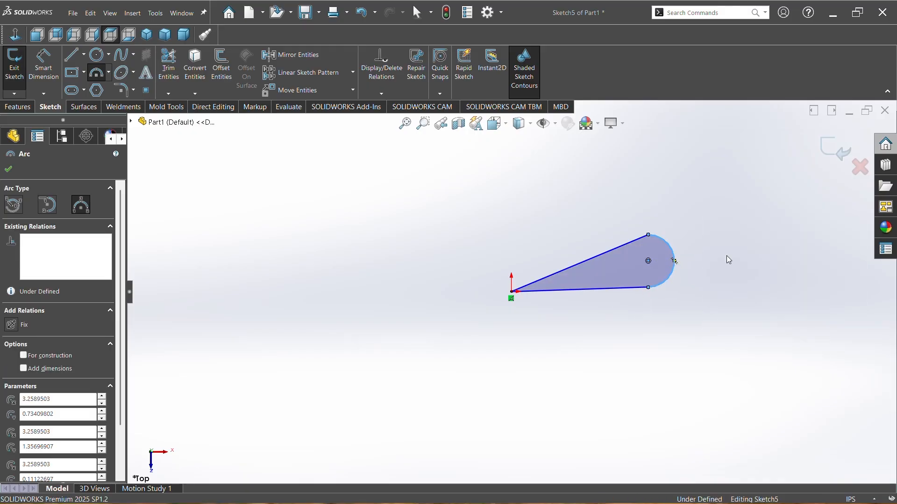
Apply an Equal relation between the profile's sloped line and its nearly horizontal lower line.
{"action": "left_click", "coordinate": [596, 293]}
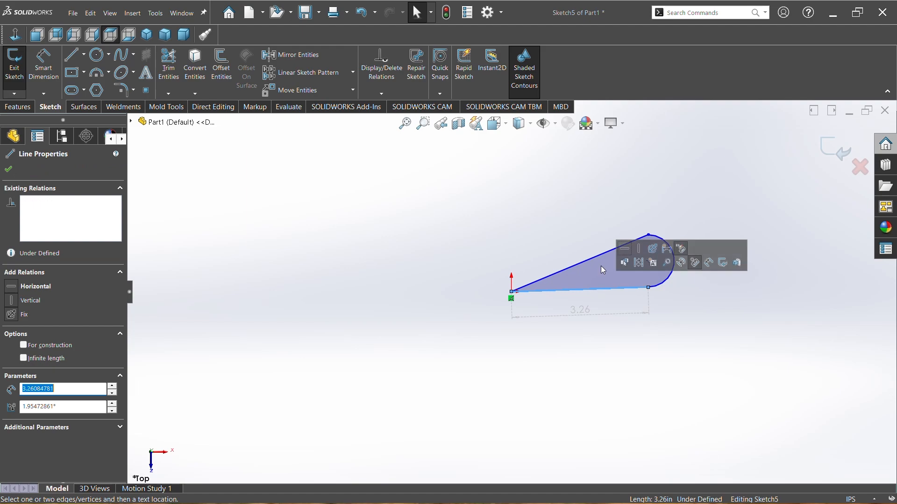
{"action": "left_click", "coordinate": [601, 255], "text": "ctrl"}
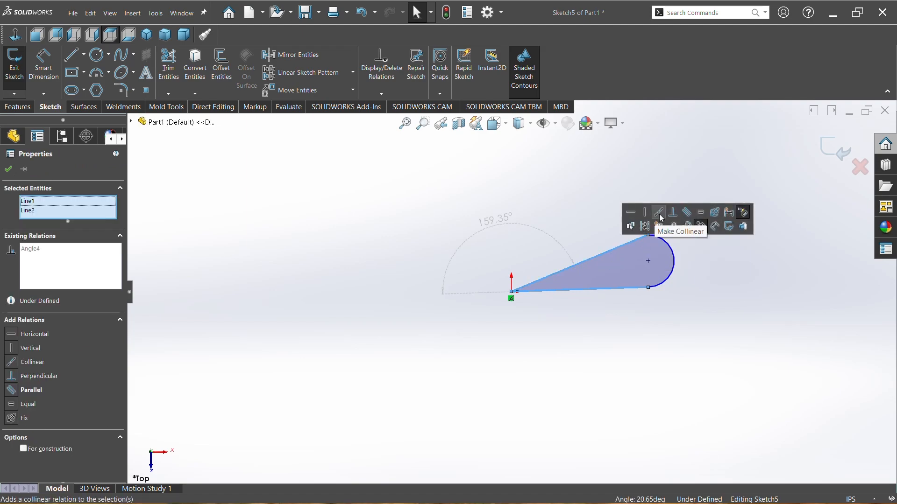
{"action": "left_click", "coordinate": [701, 212]}
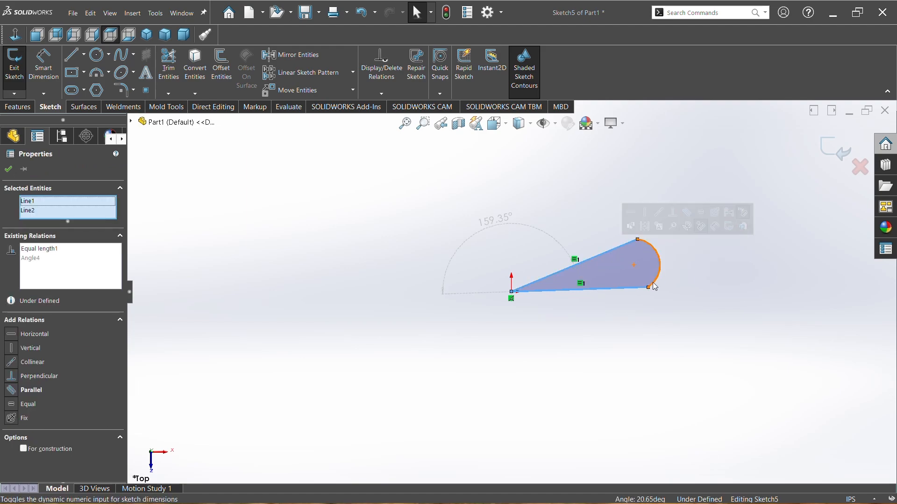
Make the end arc tangent to the profile's nearly horizontal lower line.
{"action": "left_click", "coordinate": [659, 267]}
{"action": "left_click", "coordinate": [643, 289]}
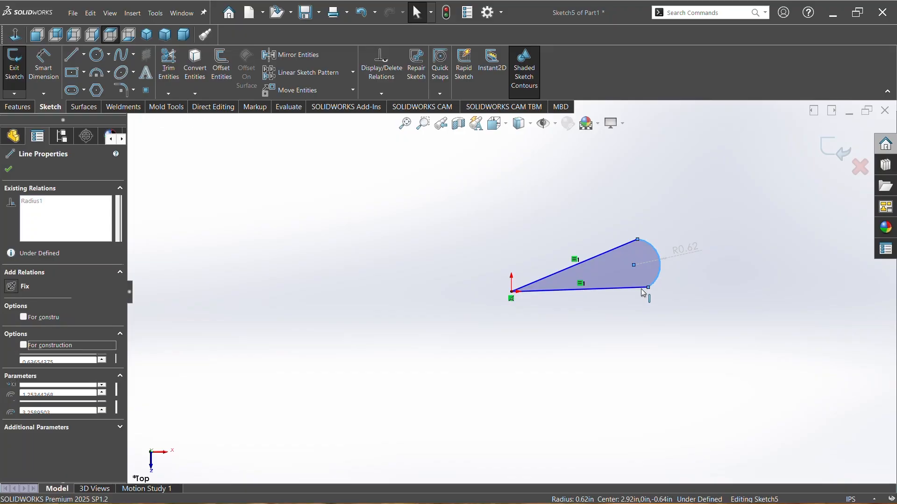
{"action": "left_click", "coordinate": [659, 271], "text": "ctrl"}
{"action": "left_click", "coordinate": [671, 248]}
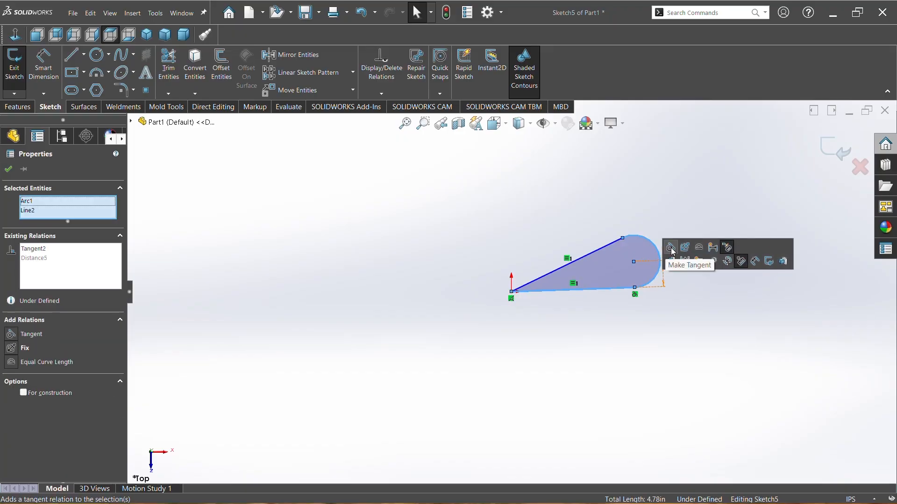
{"action": "left_click", "coordinate": [664, 304]}
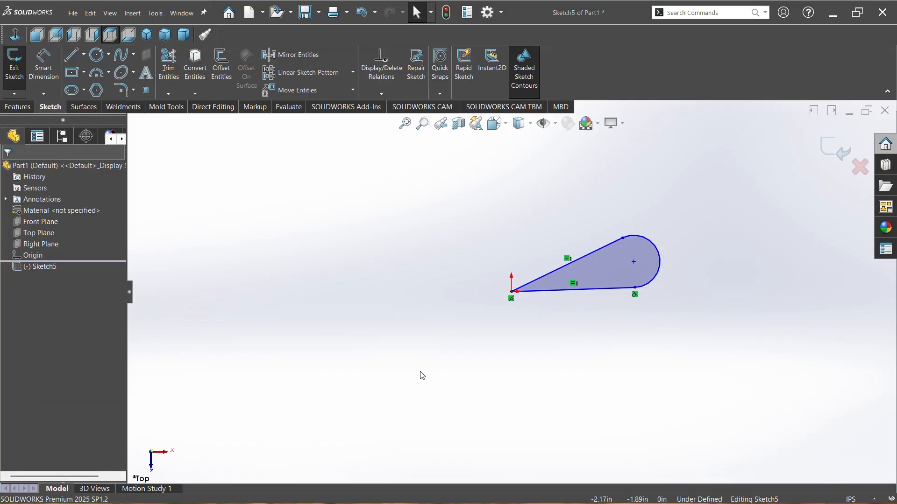
Dimension the lower line horizontally below the profile and set it to 2 in.
{"action": "left_click", "coordinate": [55, 74]}
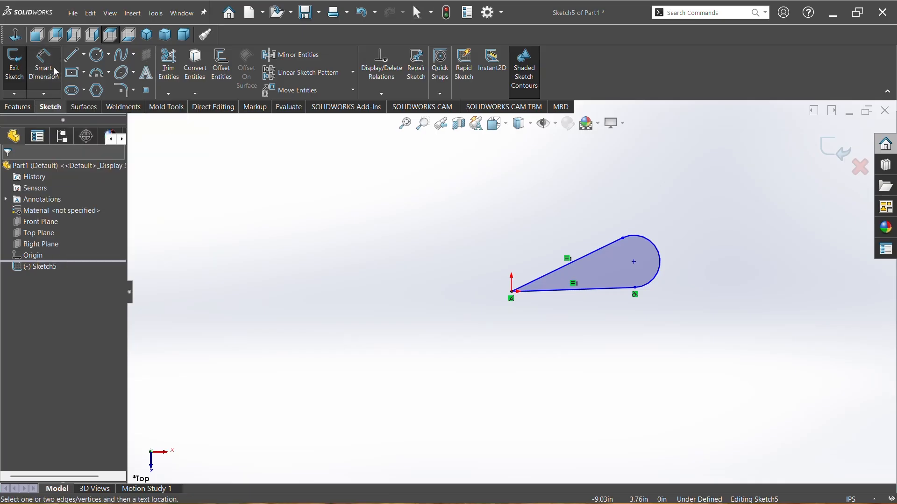
{"action": "left_click", "coordinate": [578, 288]}
{"action": "left_click", "coordinate": [570, 312]}
{"action": "left_click", "coordinate": [569, 312]}
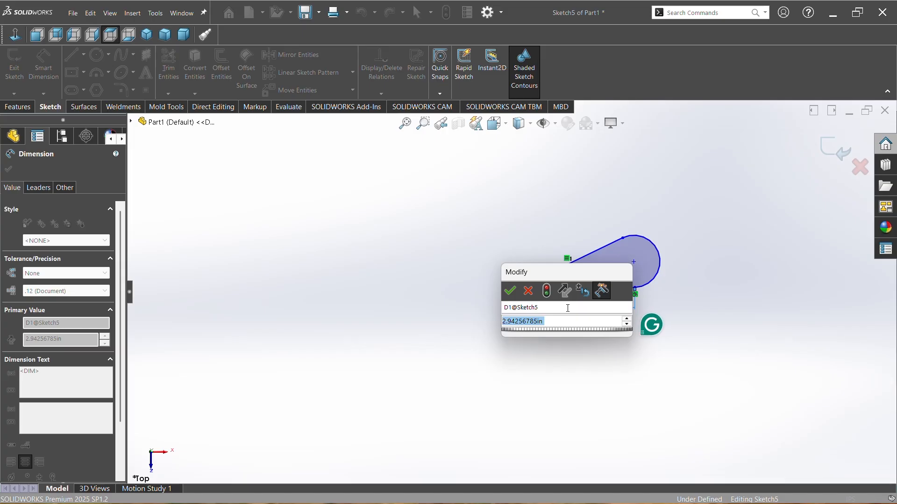
{"action": "type", "text": "2"}
{"action": "key", "text": "Return"}
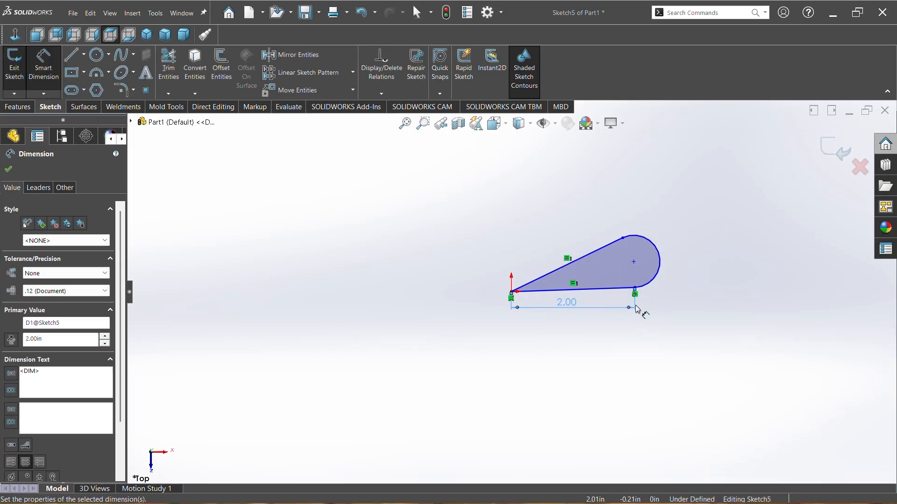
Dimension the end arc's radius and set it to 0.4 in, finishing the dimensioning.
{"action": "left_click", "coordinate": [658, 280]}
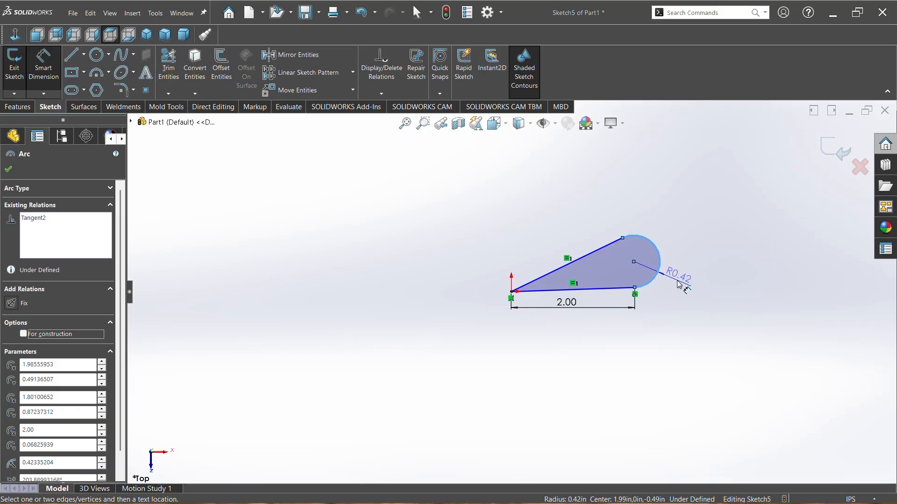
{"action": "left_click", "coordinate": [685, 284]}
{"action": "type", "text": "0.4"}
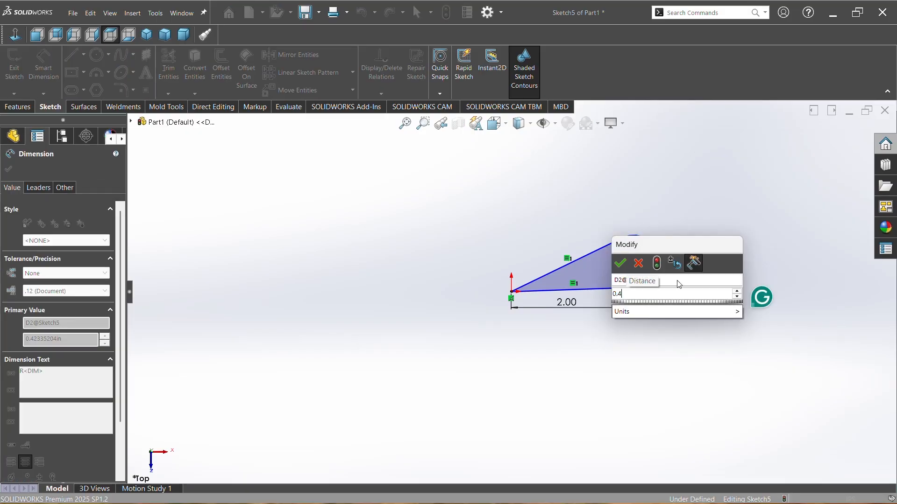
{"action": "key", "text": "Return"}
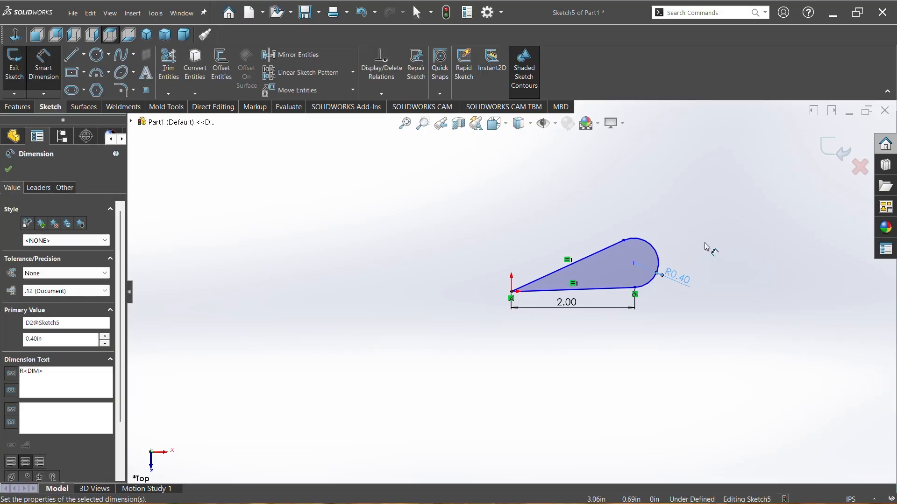
{"action": "left_click", "coordinate": [10, 168]}
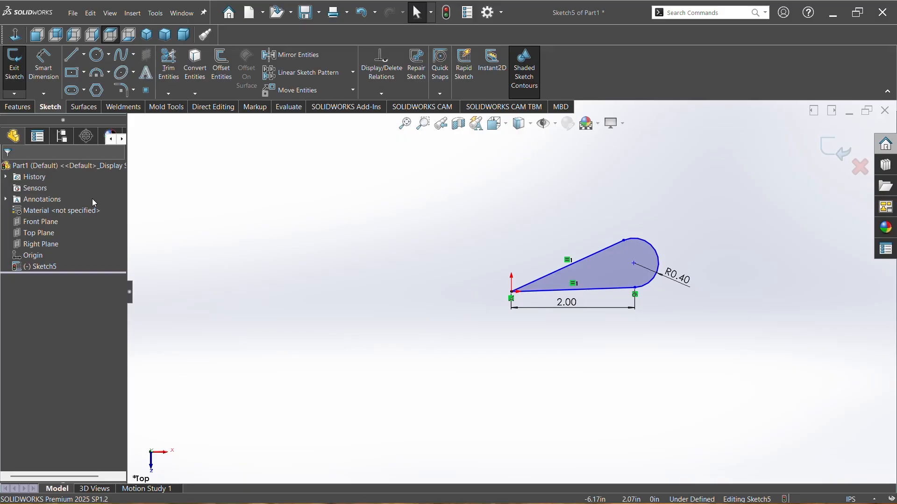
Start a circular sketch pattern centred on the origin with a 180-degree span and 6 instances.
{"action": "left_click", "coordinate": [353, 73]}
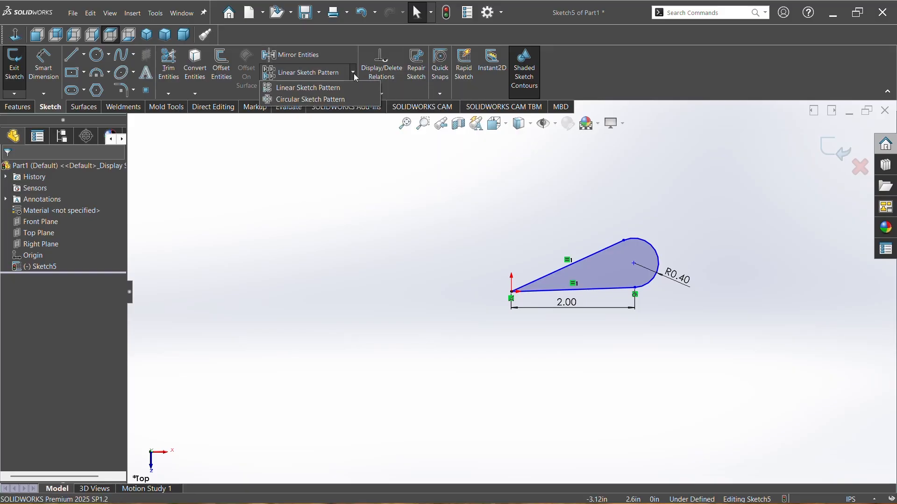
{"action": "left_click", "coordinate": [346, 99]}
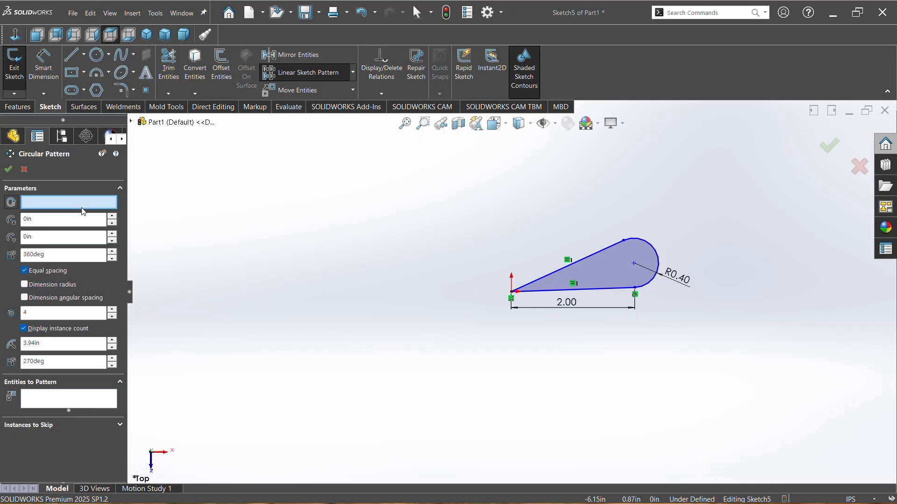
{"action": "left_click", "coordinate": [513, 292]}
{"action": "left_click", "coordinate": [47, 254]}
{"action": "type", "text": "180"}
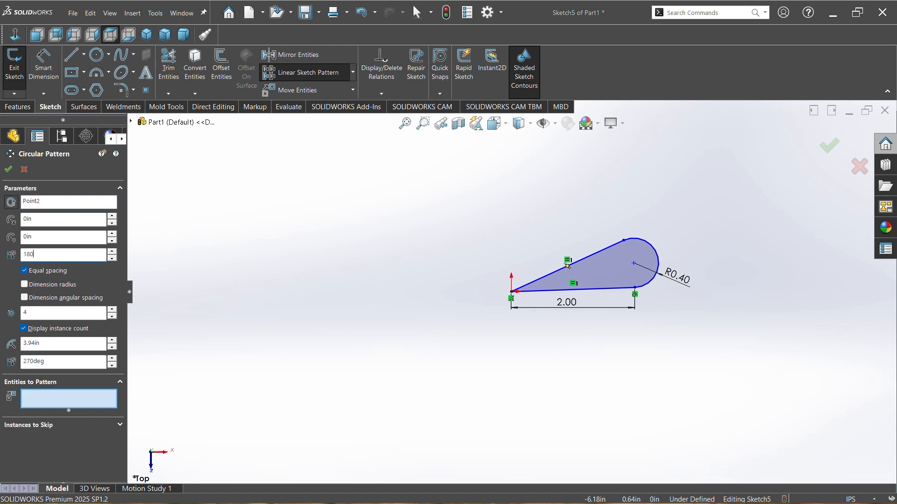
{"action": "key", "text": "Return"}
{"action": "left_click", "coordinate": [114, 307]}
{"action": "left_click", "coordinate": [114, 308]}
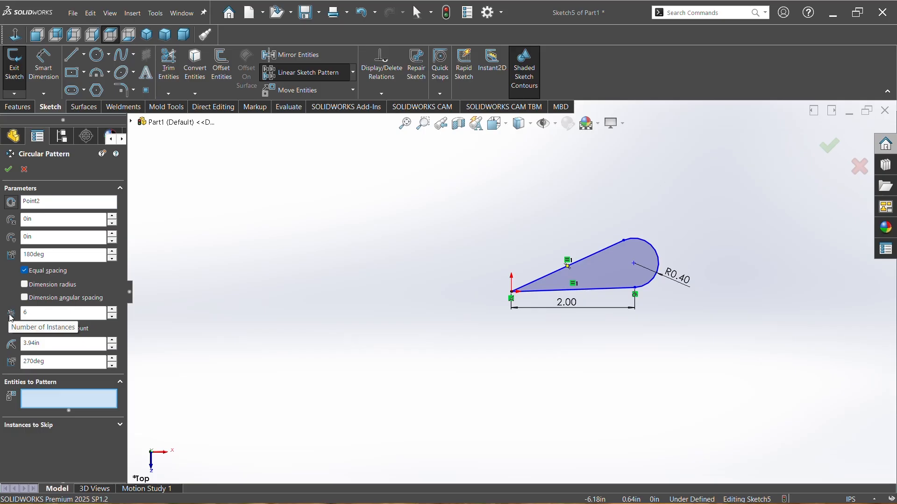
Set the circular pattern's radius to 2 in and its arc angle to 180 degrees.
{"action": "left_click", "coordinate": [47, 344]}
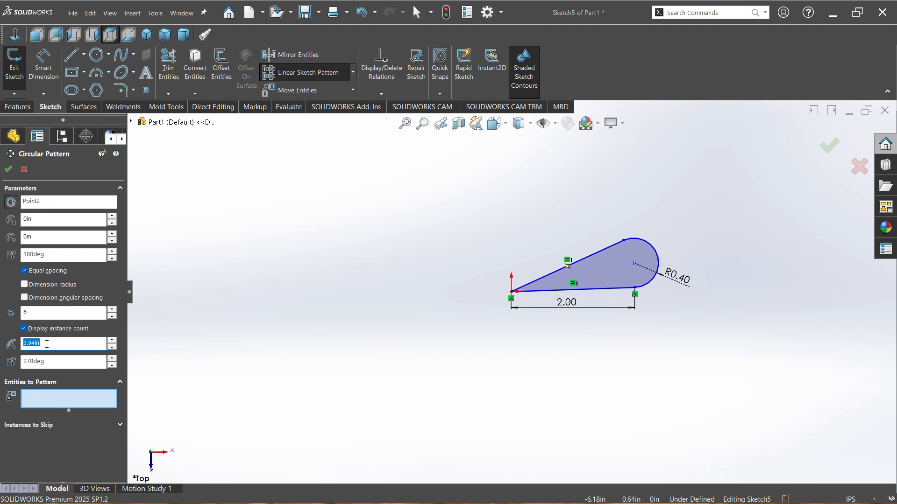
{"action": "type", "text": "2in"}
{"action": "left_click", "coordinate": [63, 361]}
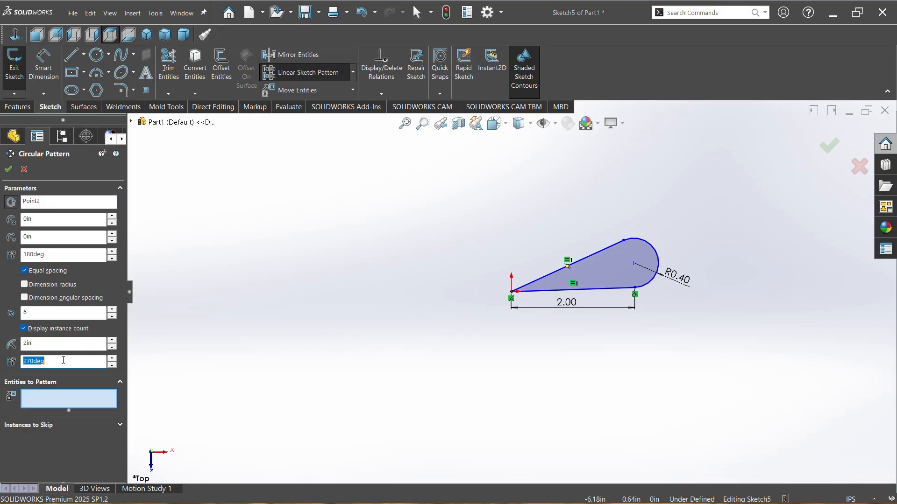
{"action": "type", "text": "180"}
{"action": "key", "text": "Return"}
Reverse the circular pattern's span to -180 degrees and enable the Dimension radius option.
{"action": "left_click", "coordinate": [10, 258]}
{"action": "left_click", "coordinate": [25, 255]}
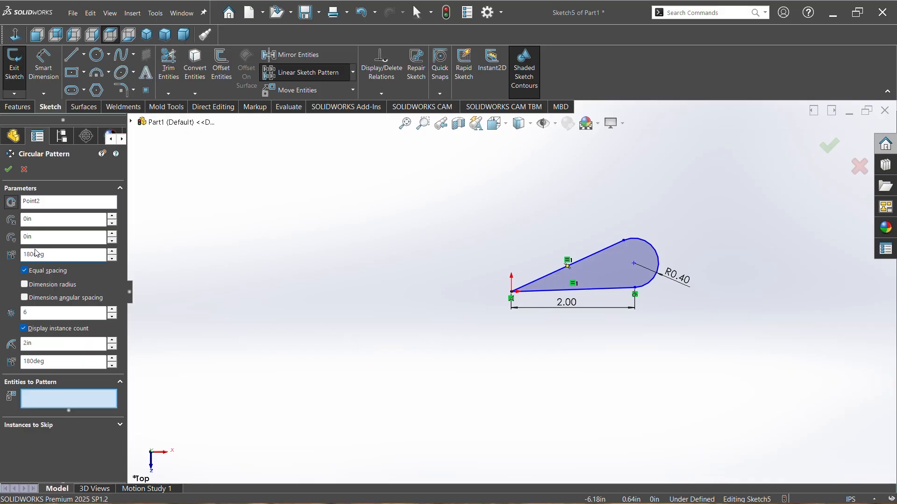
{"action": "type", "text": "-"}
{"action": "left_click", "coordinate": [25, 283]}
Choose the profile's two lines and its end arc as the entities to pattern and create the circular pattern.
{"action": "left_click", "coordinate": [58, 405]}
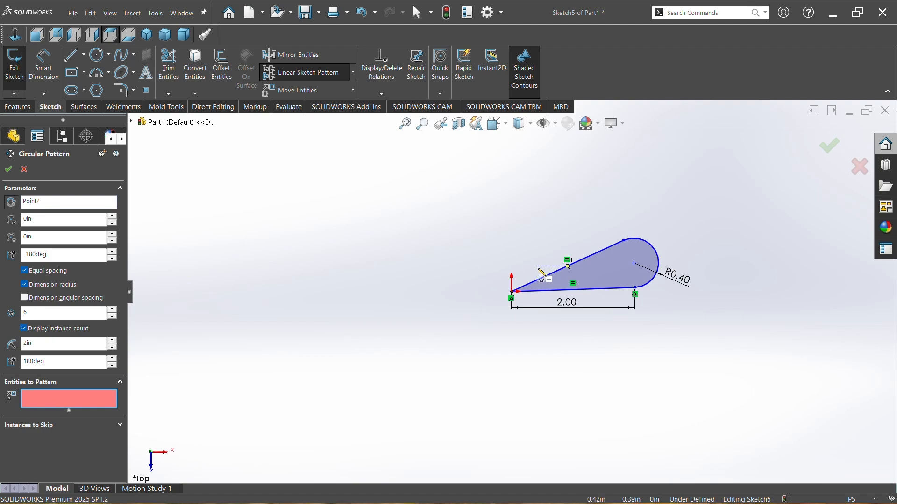
{"action": "left_click", "coordinate": [553, 273]}
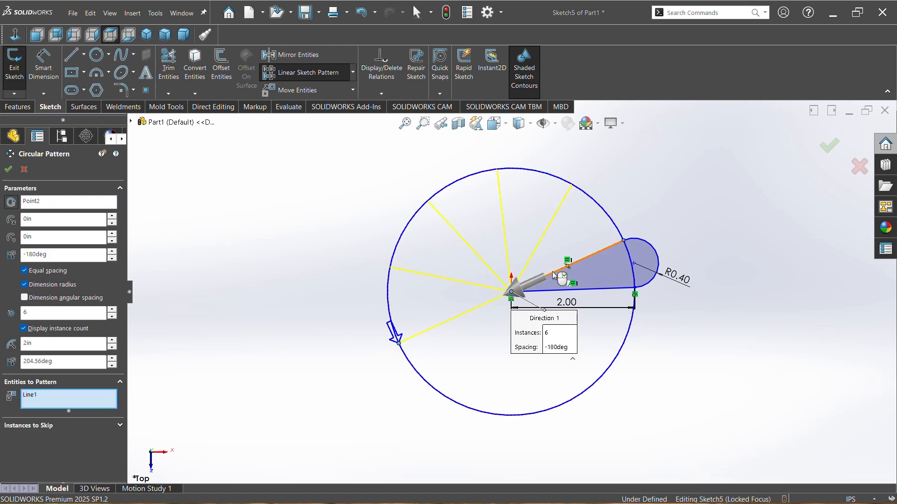
{"action": "left_click", "coordinate": [596, 290]}
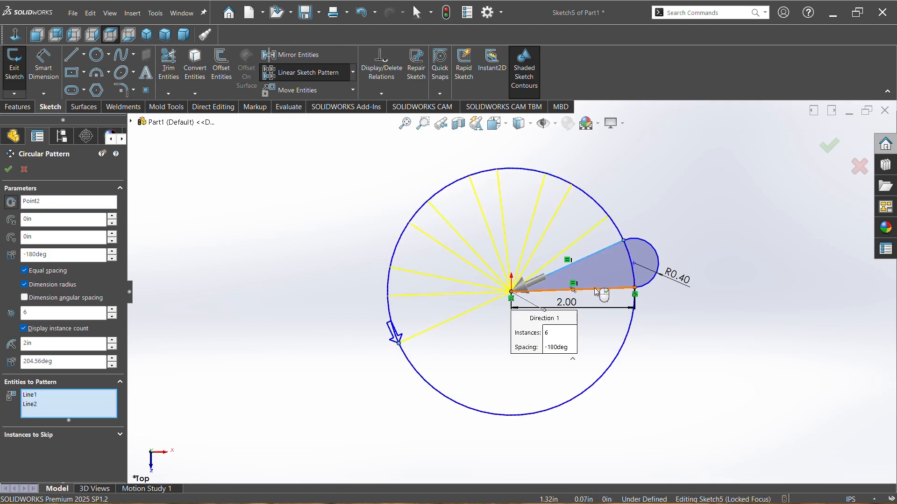
{"action": "left_click", "coordinate": [655, 279]}
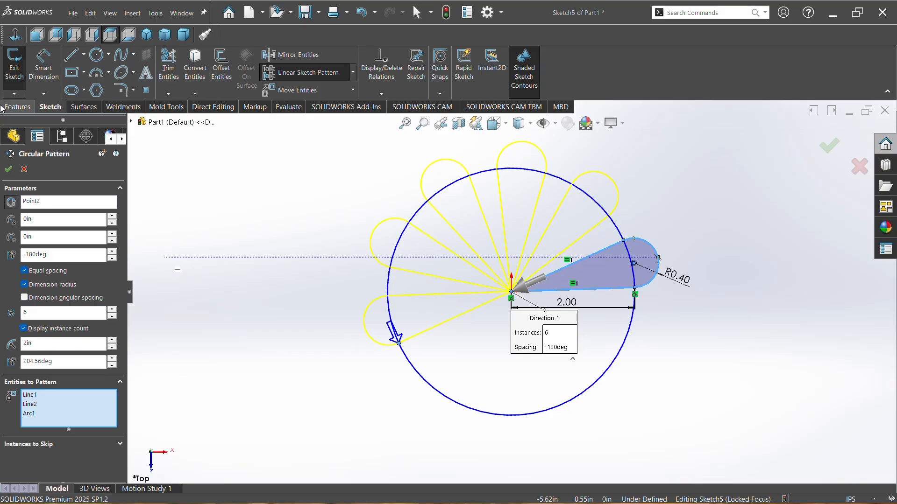
{"action": "left_click", "coordinate": [14, 174]}
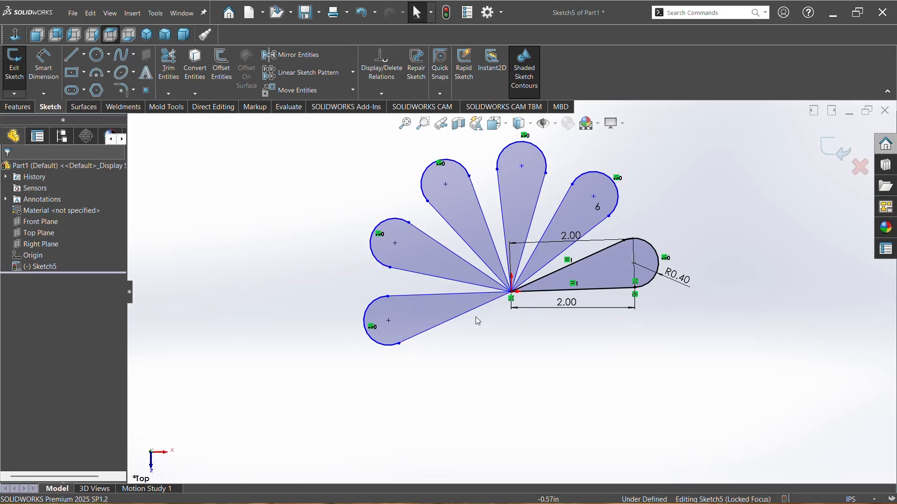
Dimension the angle between the original profile's lower line and the last instance's lower line, setting it to 180 degrees.
{"action": "left_click", "coordinate": [44, 65]}
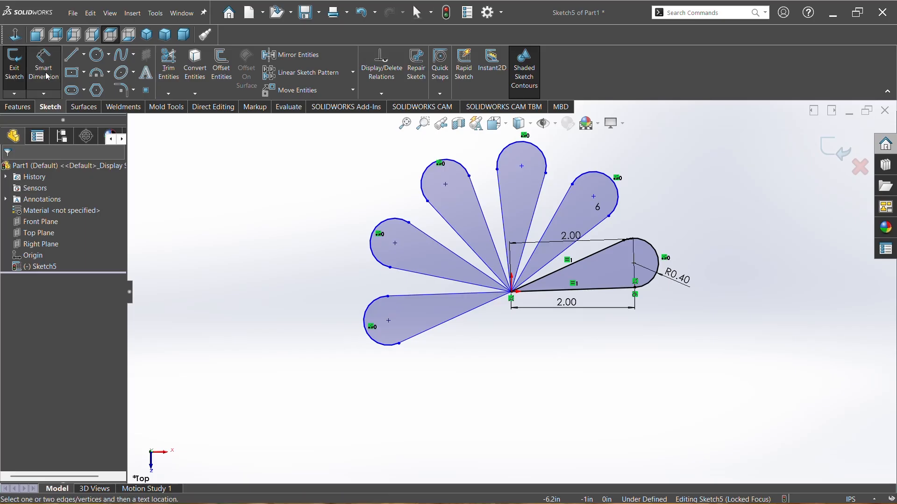
{"action": "left_click", "coordinate": [467, 321]}
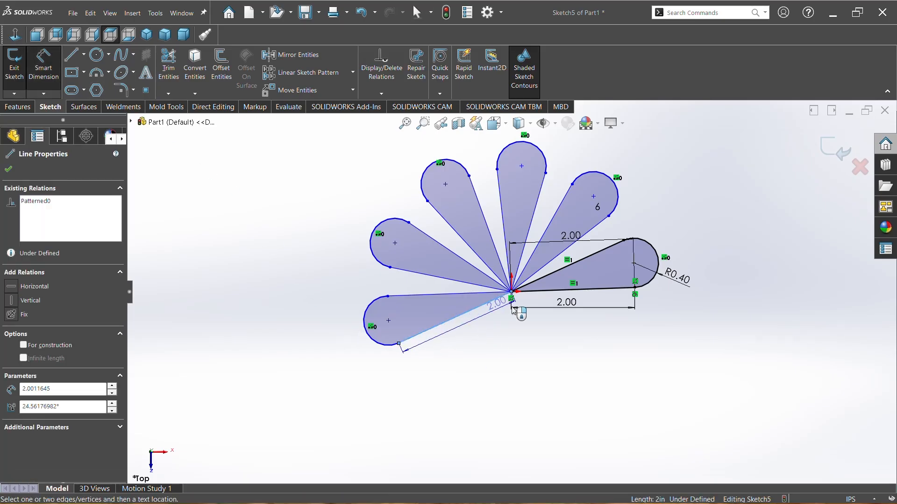
{"action": "left_click", "coordinate": [551, 294]}
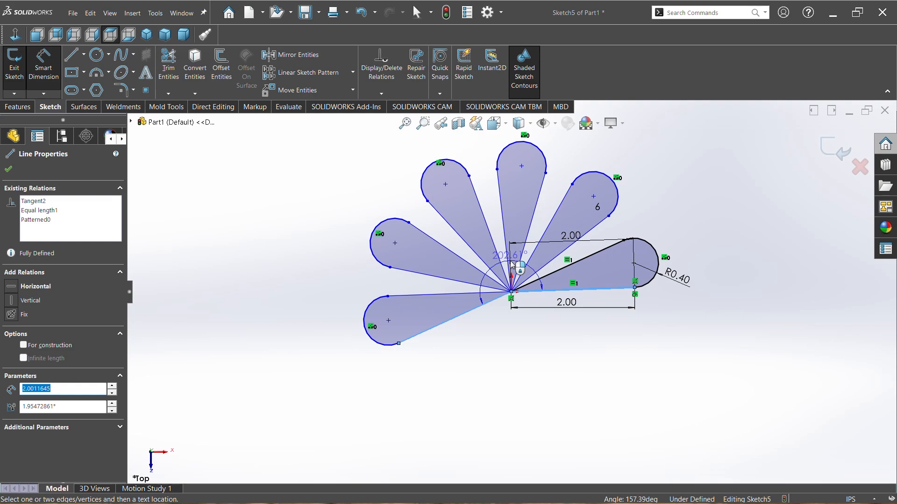
{"action": "left_click", "coordinate": [513, 265]}
{"action": "type", "text": "18"}
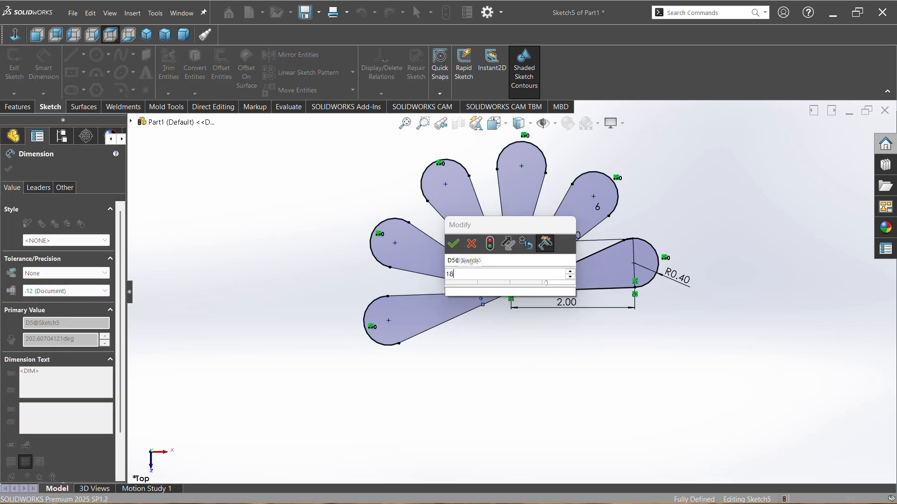
{"action": "type", "text": "0"}
{"action": "key", "text": "Return"}
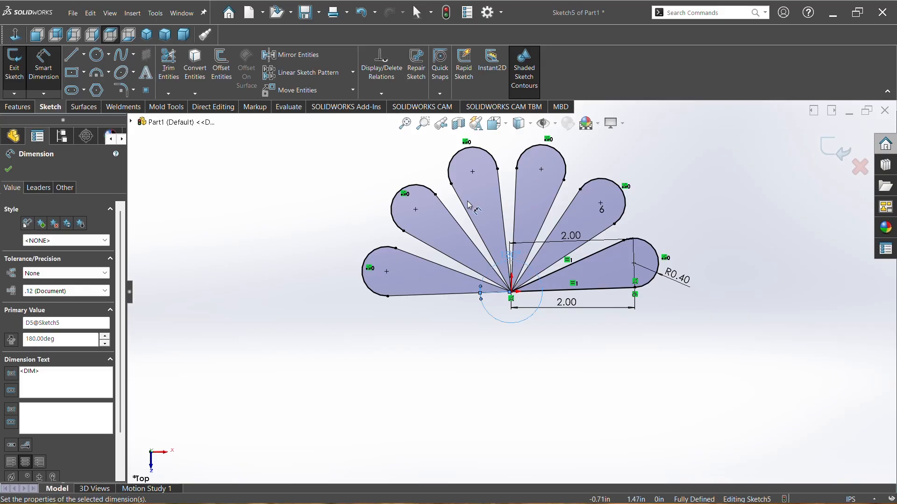
{"action": "middle_click_drag", "start_coordinate": [469, 204], "coordinate": [420, 270], "text": "ctrl"}
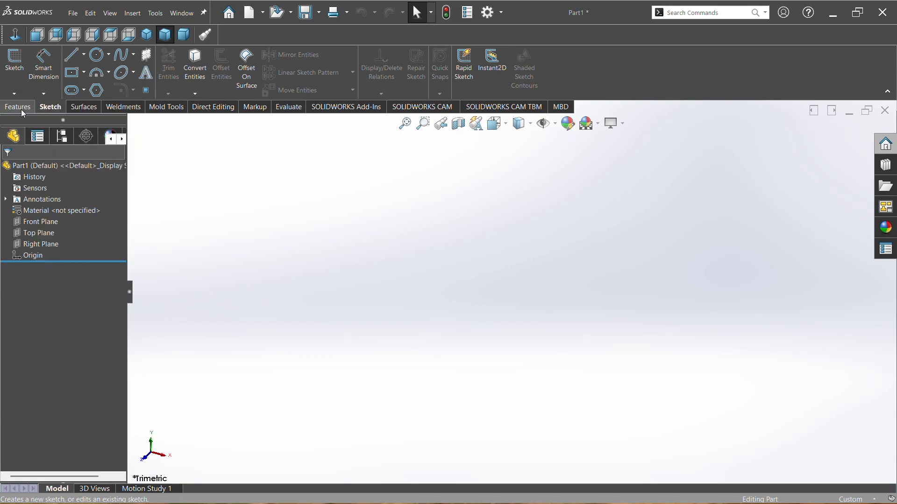
Sketch a closed rectangle of lines on the Top Plane with one corner at the origin, about 78 mm wide and 72 mm high.
{"action": "left_click", "coordinate": [14, 74]}
{"action": "left_click", "coordinate": [72, 55]}
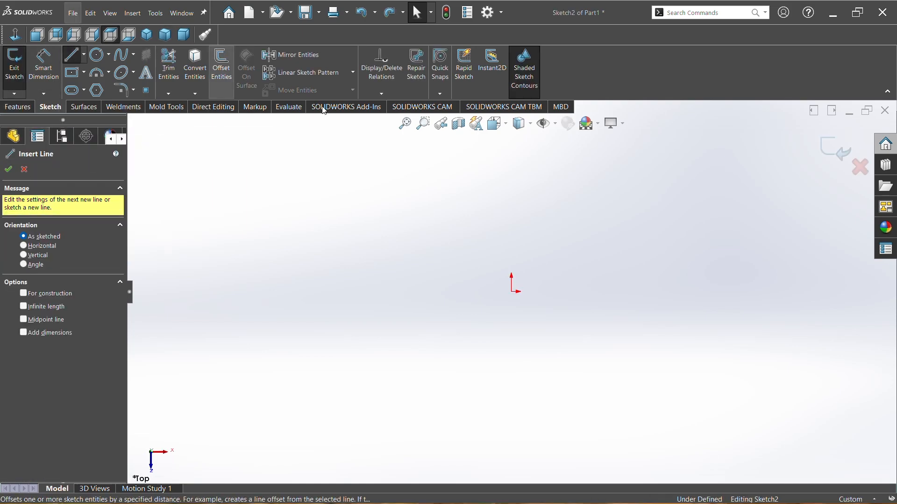
{"action": "left_click", "coordinate": [511, 172]}
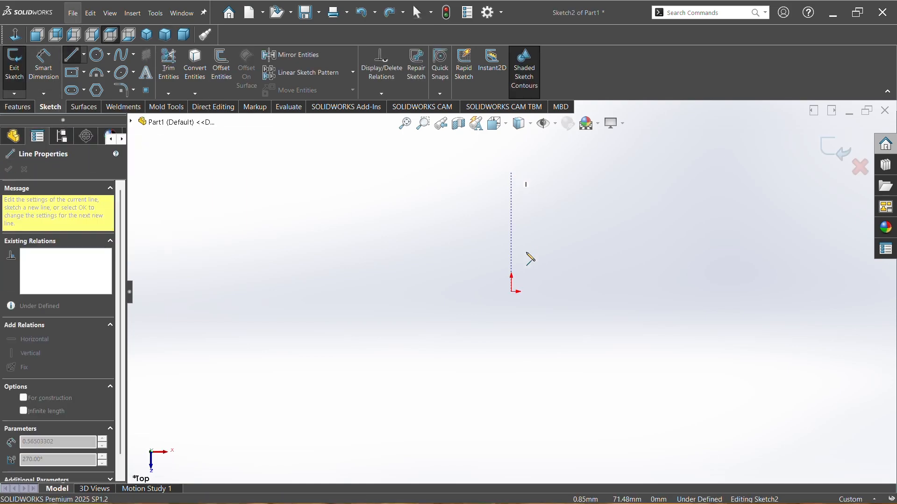
{"action": "left_click", "coordinate": [512, 292]}
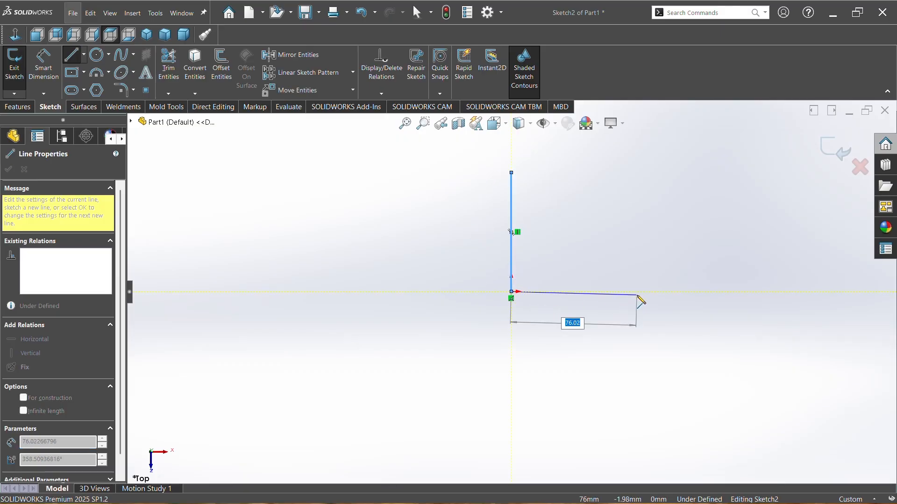
{"action": "left_click", "coordinate": [640, 292]}
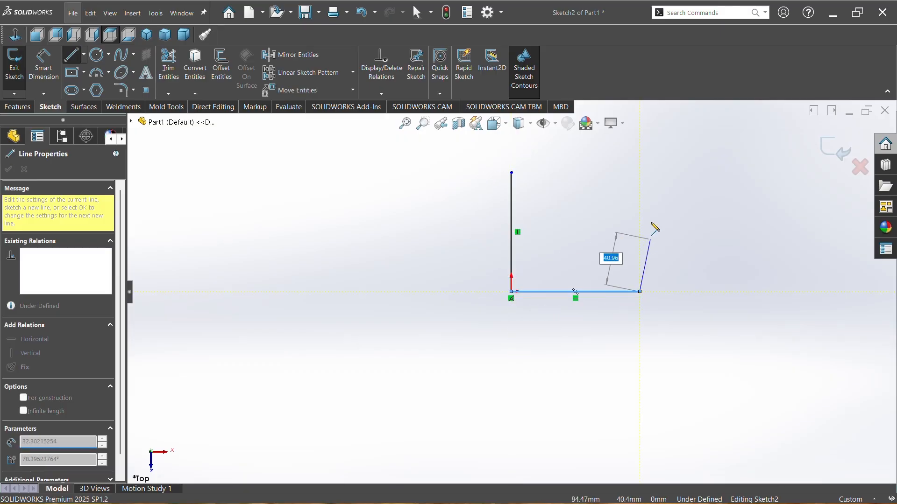
{"action": "left_click", "coordinate": [640, 173]}
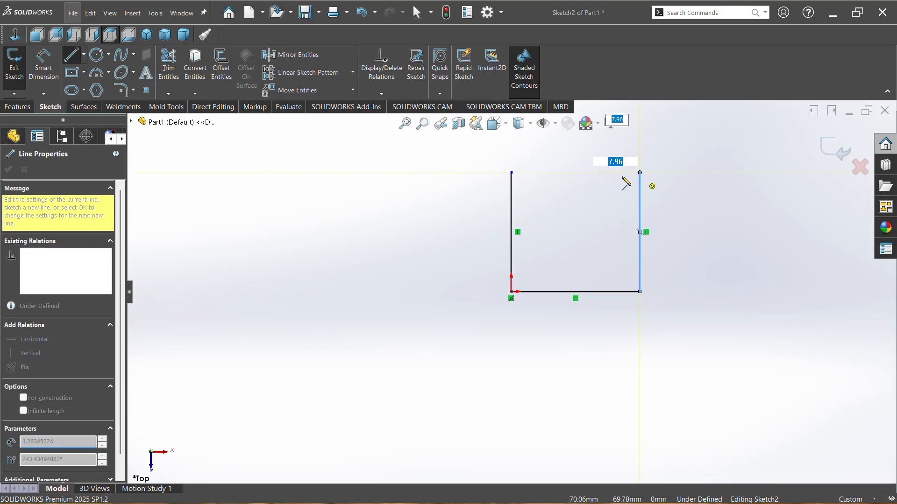
{"action": "left_click", "coordinate": [511, 172]}
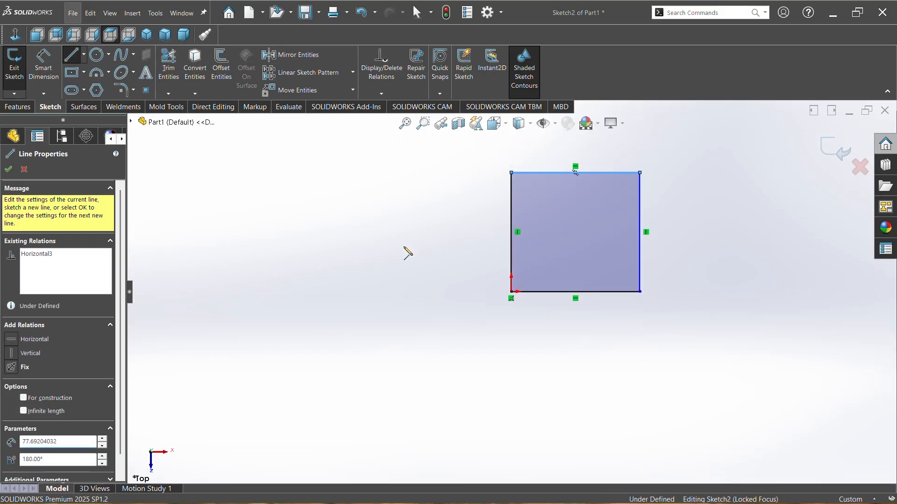
{"action": "key", "text": "Escape"}
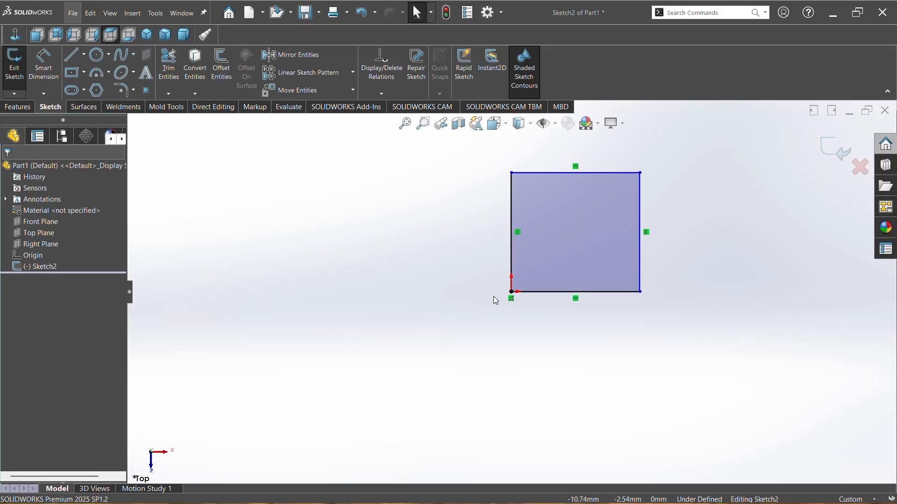
Set up an Offset Entities operation on the rectangle's whole chain with a 16 mm offset distance.
{"action": "scroll", "coordinate": [413, 342], "scroll_direction": "down", "scroll_amount": 3}
{"action": "scroll", "coordinate": [443, 310], "scroll_direction": "up", "scroll_amount": 2}
{"action": "scroll", "coordinate": [422, 289], "scroll_direction": "down", "scroll_amount": 2}
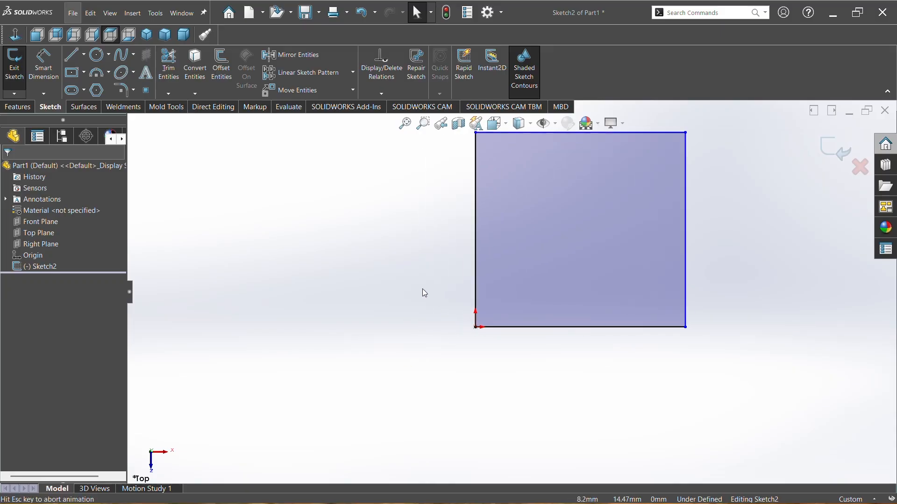
{"action": "middle_click_drag", "start_coordinate": [420, 282], "coordinate": [286, 357], "text": "ctrl"}
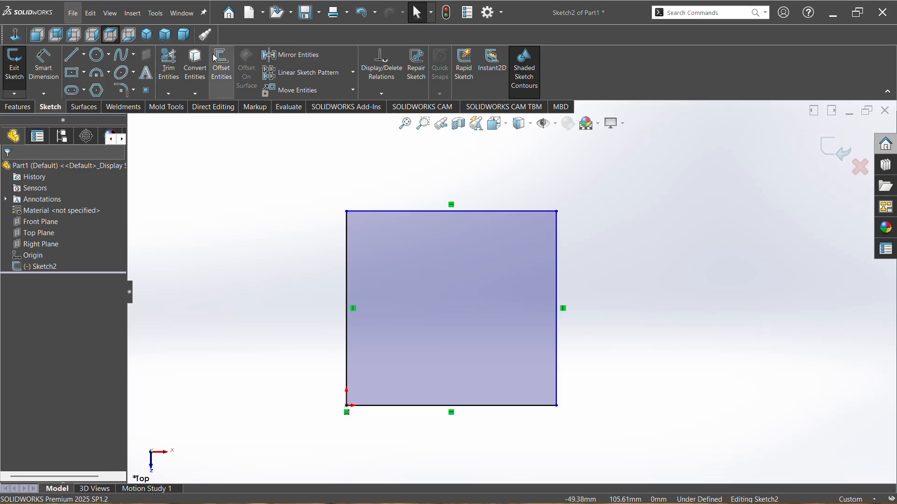
{"action": "left_click", "coordinate": [225, 75]}
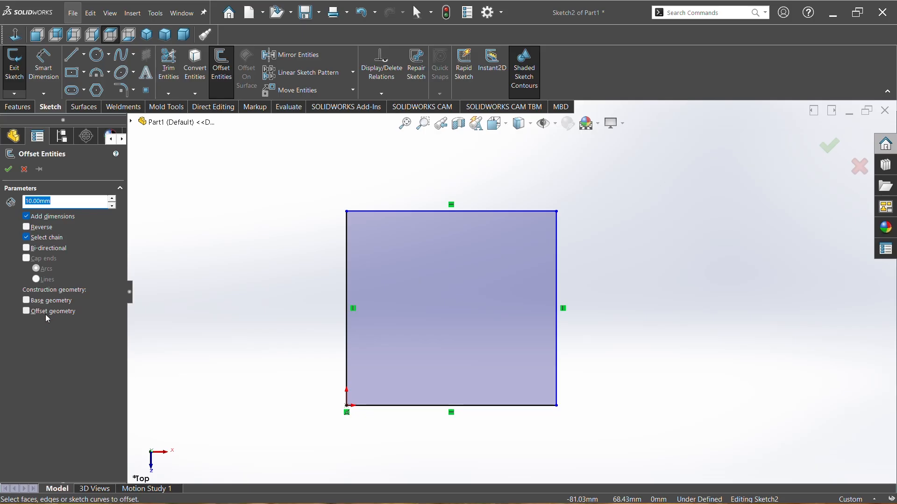
{"action": "key", "text": "ctrl+z"}
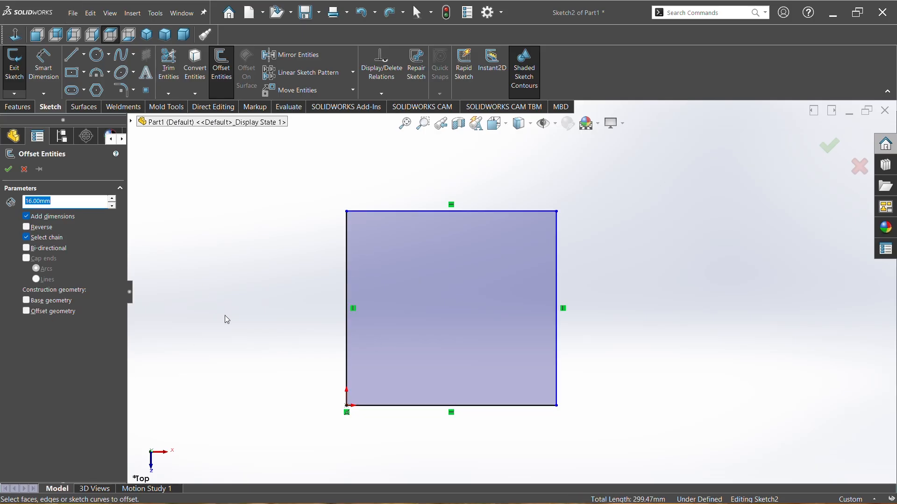
{"action": "left_click", "coordinate": [346, 363]}
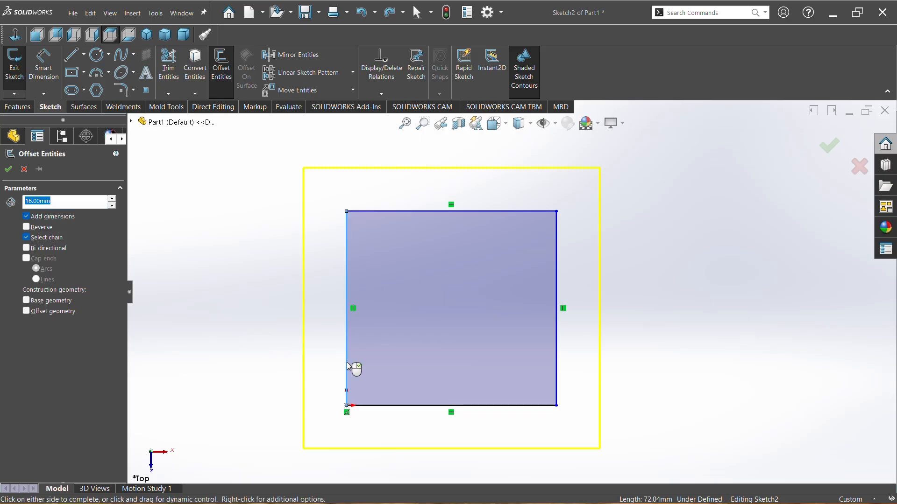
{"action": "left_click", "coordinate": [57, 204]}
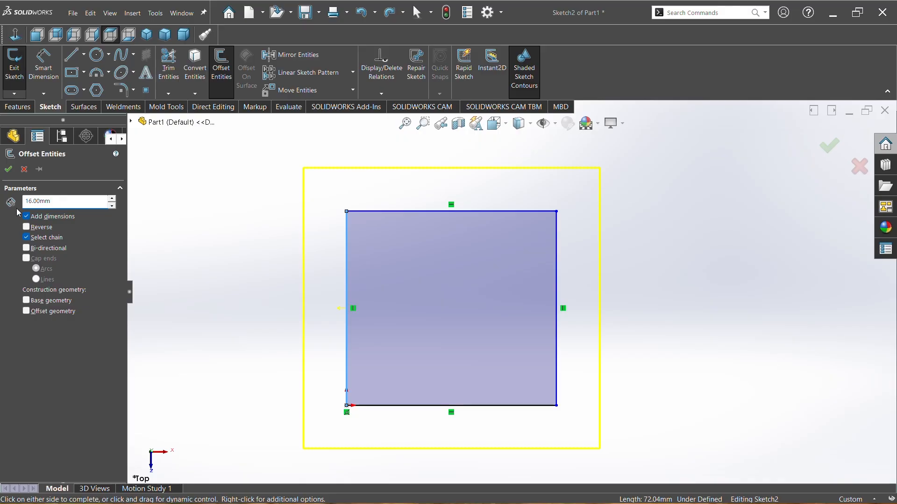
Reverse the offset, make it bi-directional, and create it with the Offset geometry construction option off.
{"action": "left_click", "coordinate": [29, 232]}
{"action": "left_click", "coordinate": [29, 233]}
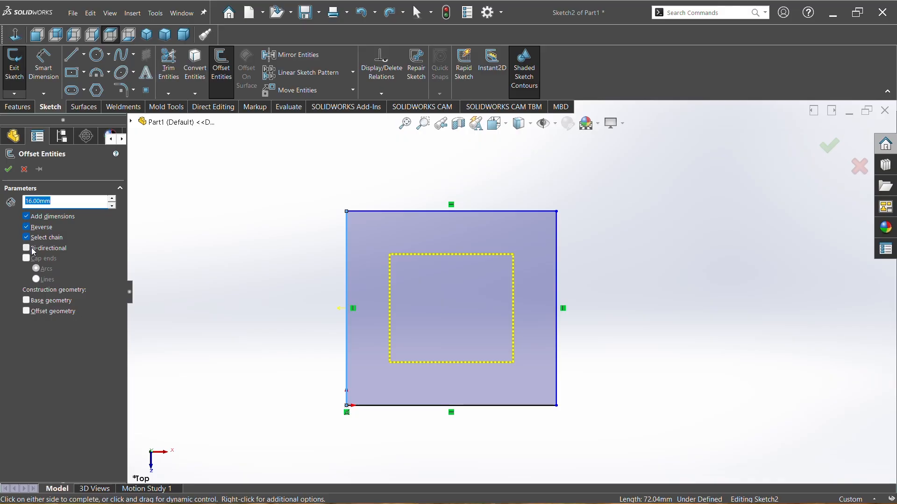
{"action": "left_click", "coordinate": [27, 248]}
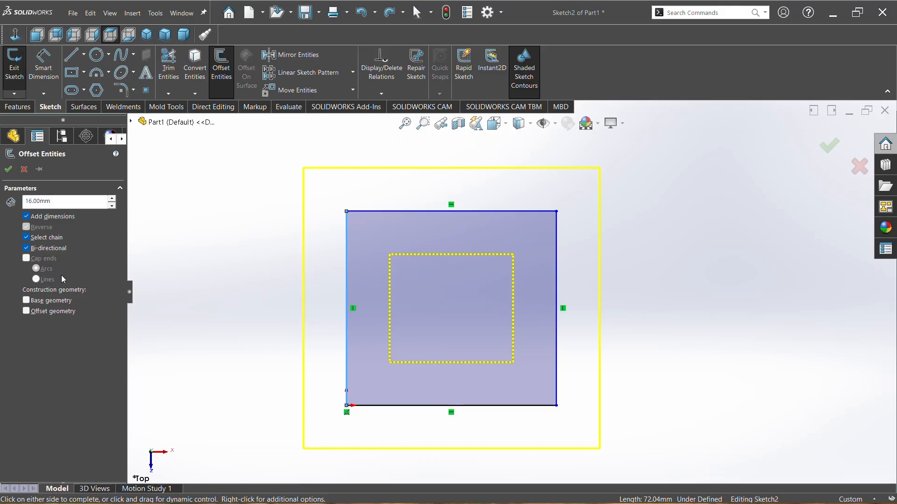
{"action": "left_click", "coordinate": [27, 312]}
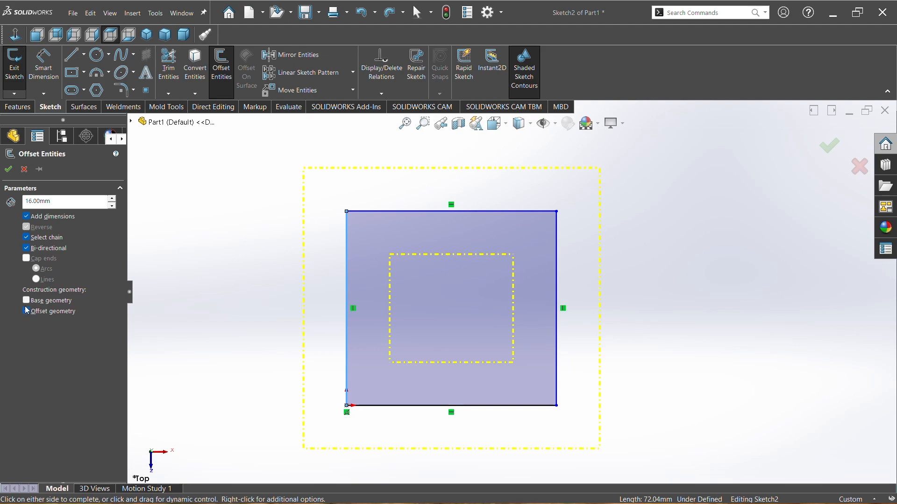
{"action": "left_click", "coordinate": [27, 312]}
{"action": "left_click", "coordinate": [9, 169]}
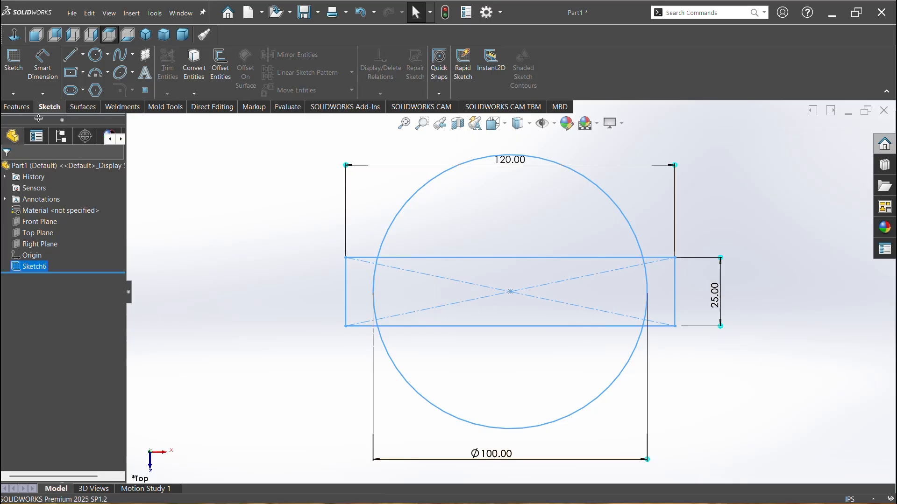
Open the sketch with the circle and centre rectangle for editing.
{"action": "left_click", "coordinate": [17, 106]}
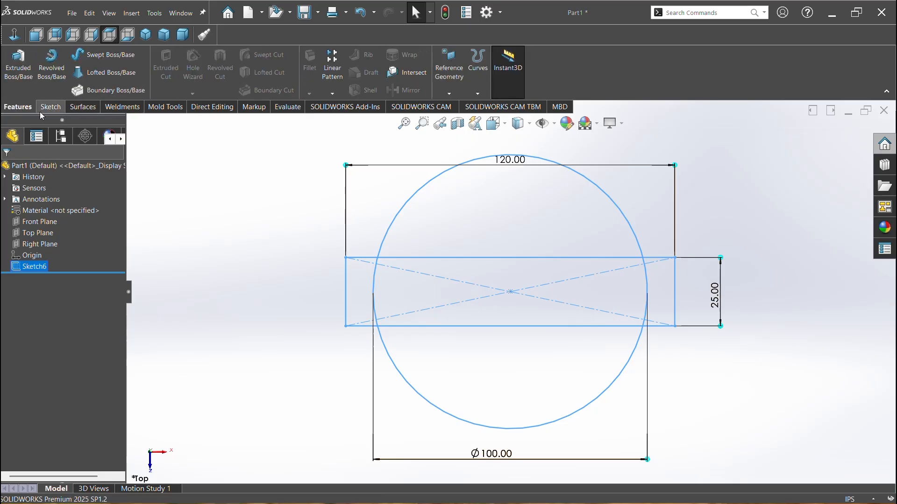
{"action": "left_click", "coordinate": [40, 110]}
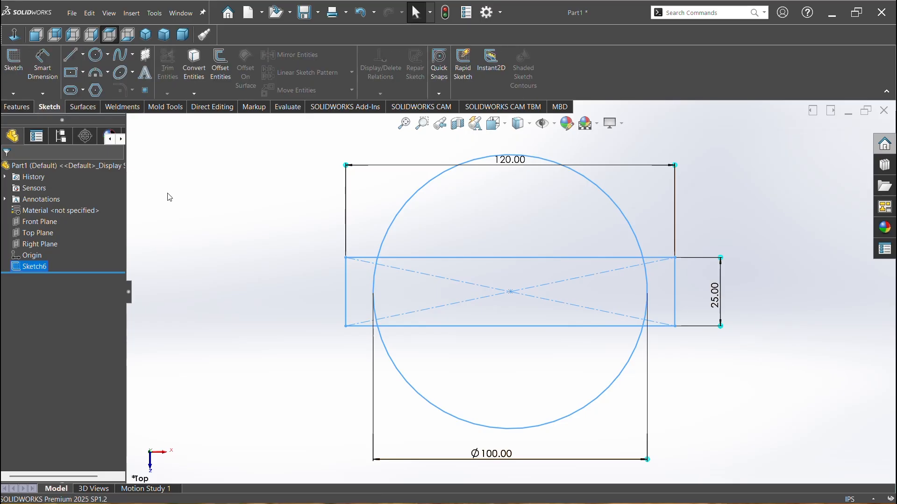
{"action": "right_click", "coordinate": [33, 270]}
{"action": "left_click", "coordinate": [42, 244]}
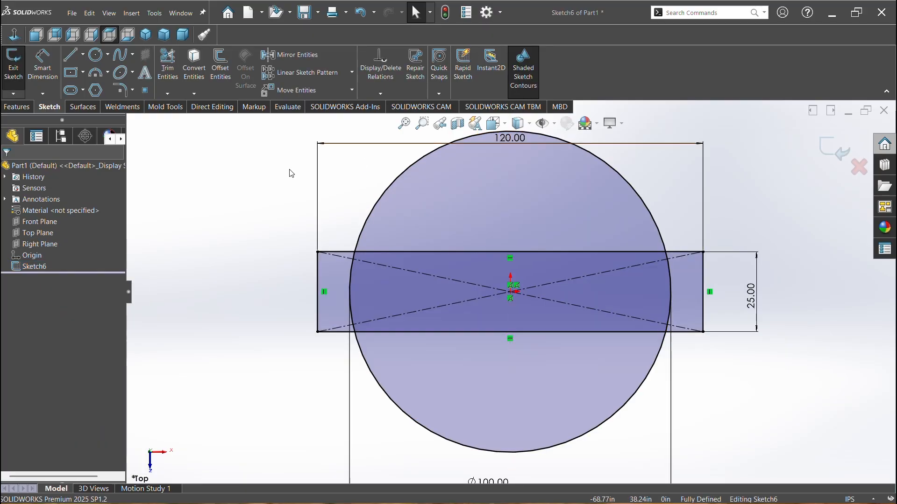
{"action": "key", "text": "f"}
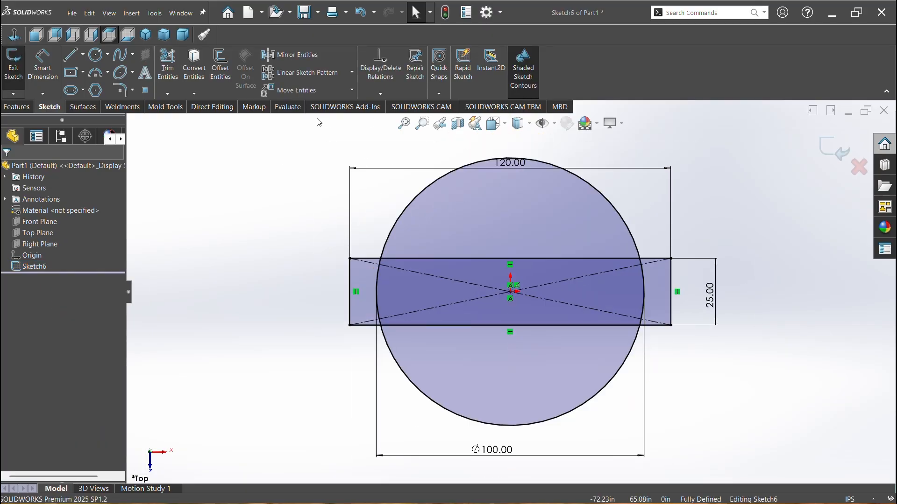
Power-trim the rectangle's two horizontal lines inside the circle and the circle's left arc inside the rectangle, ignoring trimming of construction geometry.
{"action": "left_click", "coordinate": [167, 65]}
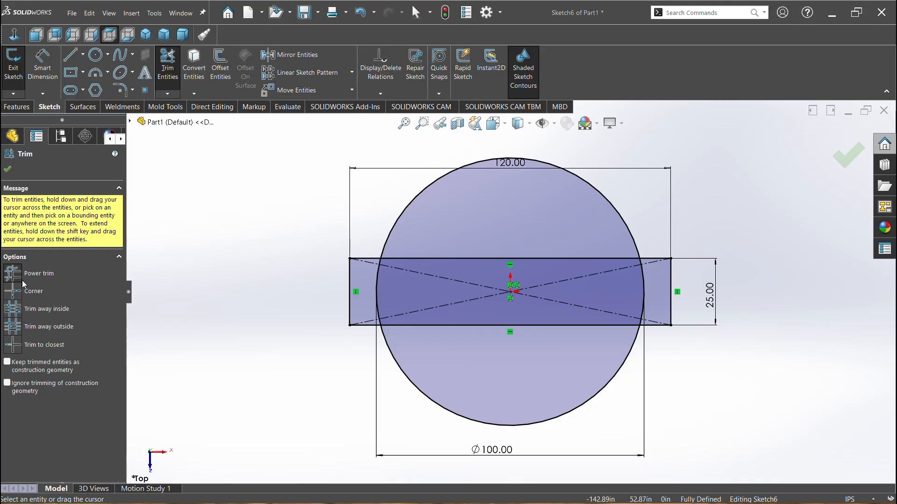
{"action": "left_click", "coordinate": [7, 384]}
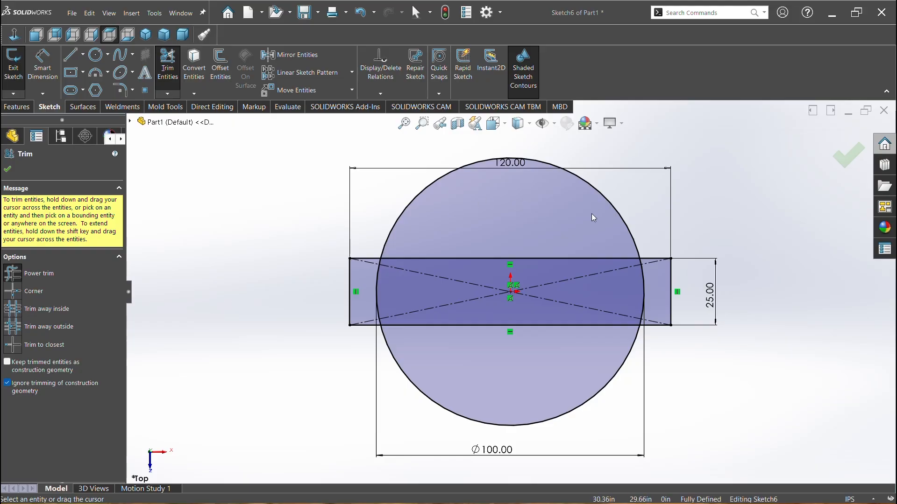
{"action": "left_click_drag", "start_coordinate": [588, 218], "coordinate": [559, 361]}
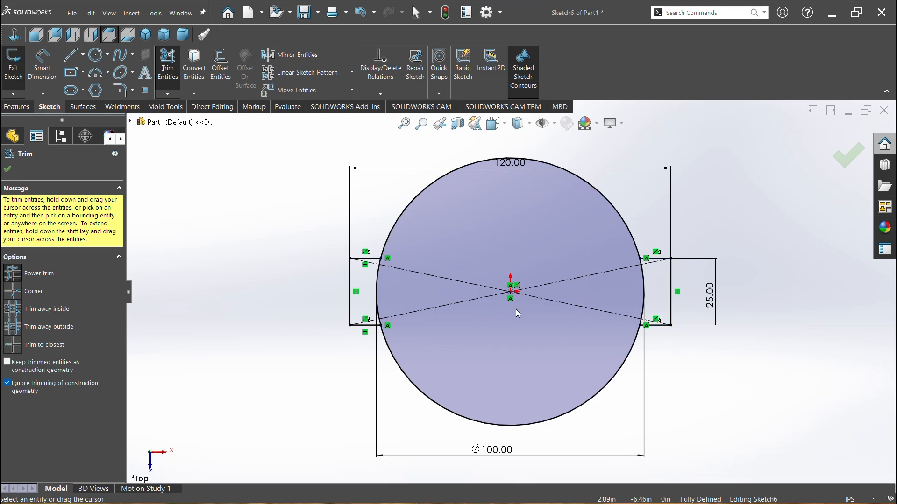
{"action": "mouse_move", "coordinate": [435, 321]}
{"action": "left_mouse_down"}
{"action": "mouse_move", "coordinate": [372, 291]}
{"action": "mouse_move", "coordinate": [366, 278]}
{"action": "left_mouse_up"}
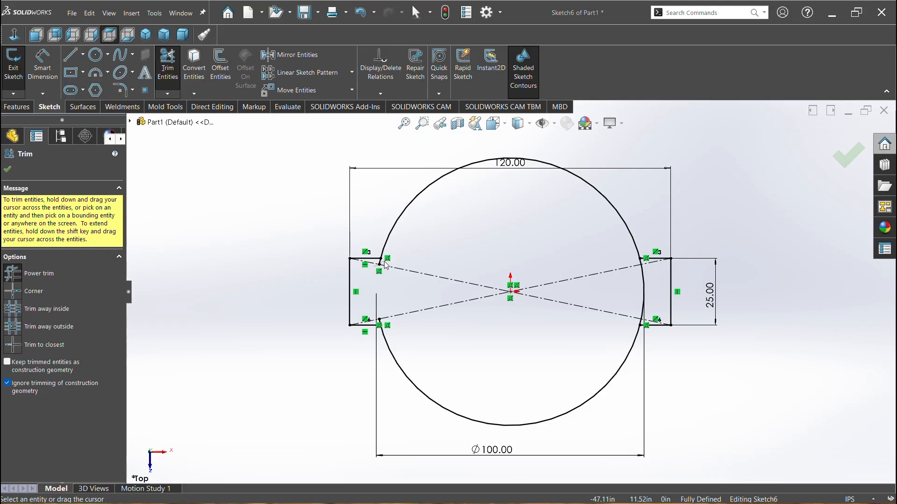
{"action": "left_click", "coordinate": [385, 264]}
{"action": "left_click", "coordinate": [383, 273]}
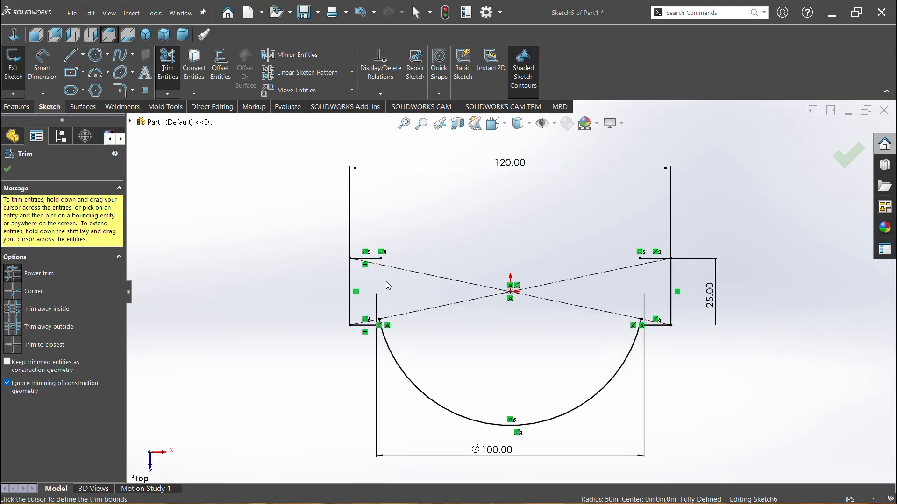
{"action": "key", "text": "Escape"}
{"action": "key", "text": "ctrl+z"}
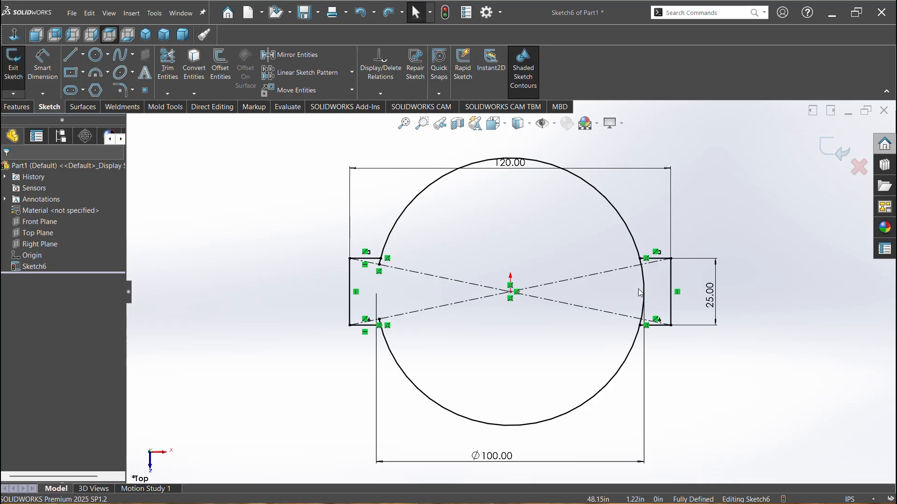
Power-trim the circle's right arc inside the rectangle, including the leftover arc stubs at the right tab's upper and lower corners.
{"action": "left_click", "coordinate": [167, 65]}
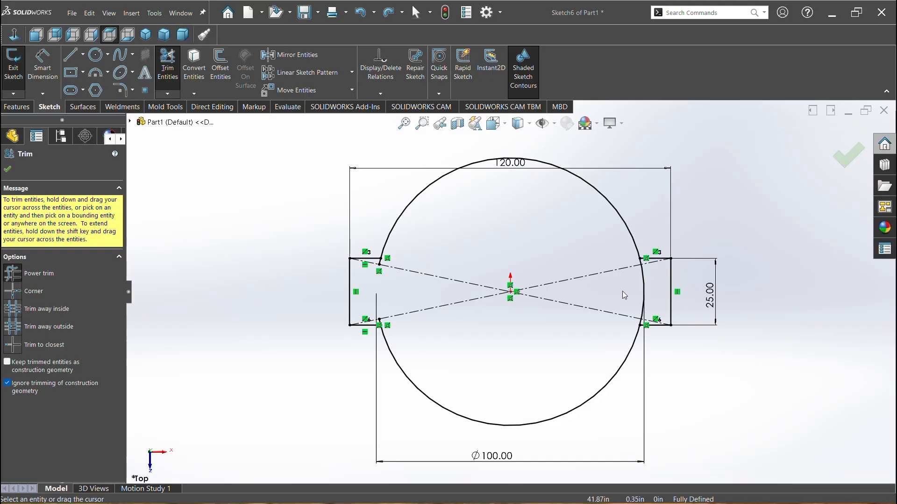
{"action": "left_click_drag", "start_coordinate": [630, 295], "coordinate": [653, 295]}
{"action": "scroll", "coordinate": [656, 294], "scroll_direction": "down", "scroll_amount": 5}
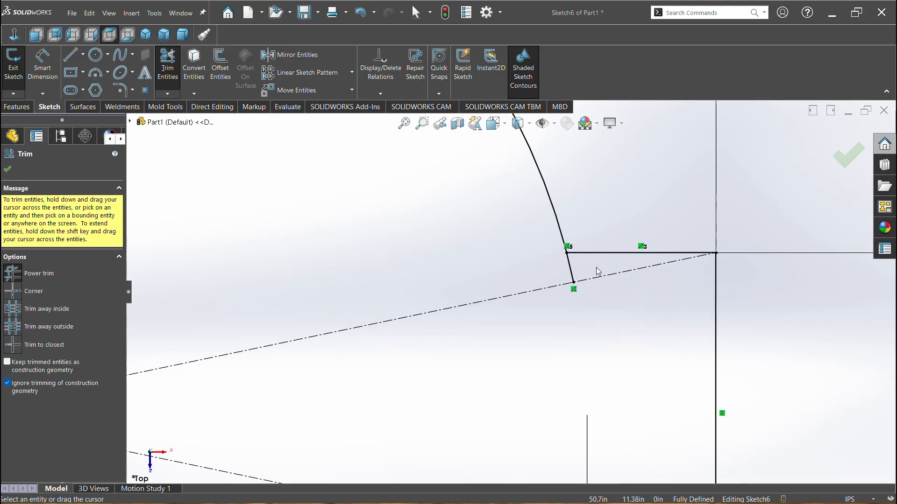
{"action": "scroll", "coordinate": [584, 276], "scroll_direction": "up", "scroll_amount": 3}
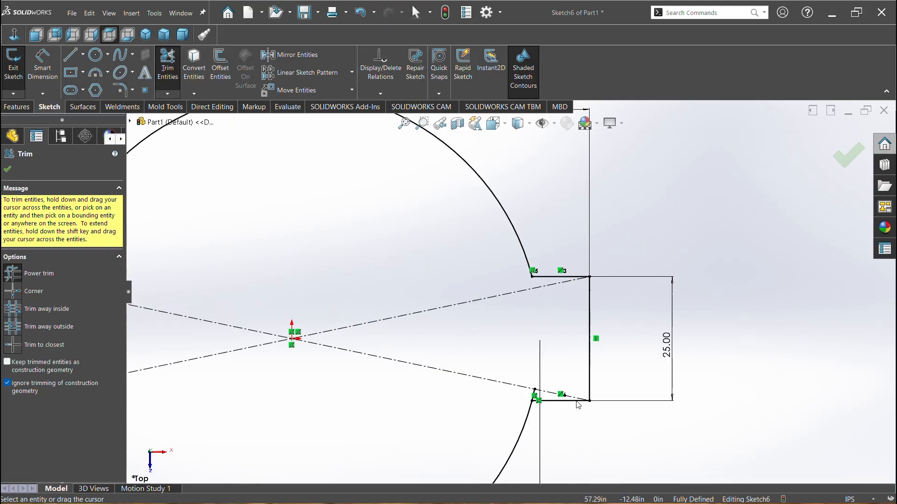
{"action": "scroll", "coordinate": [523, 316], "scroll_direction": "down", "scroll_amount": 4}
{"action": "left_click_drag", "start_coordinate": [500, 320], "coordinate": [551, 323]}
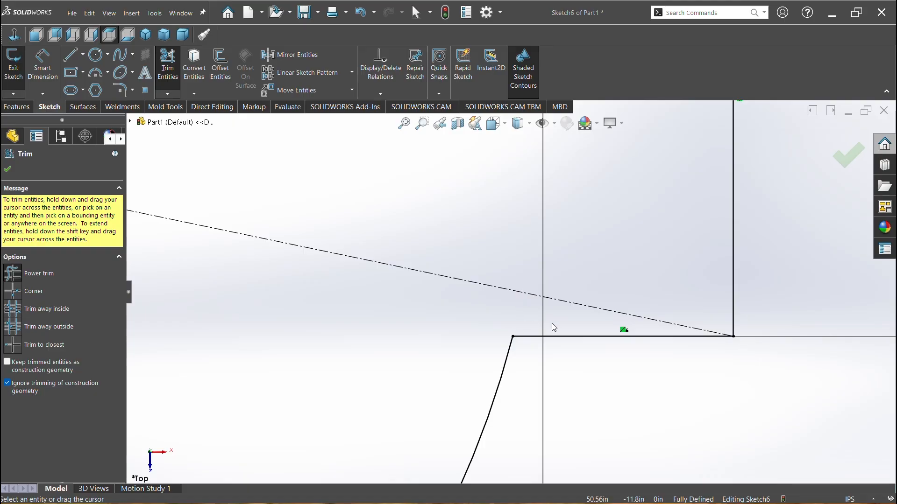
Power-trim the leftover arc stubs at the left tab's upper and lower corners and finish trimming.
{"action": "scroll", "coordinate": [513, 308], "scroll_direction": "up", "scroll_amount": 8}
{"action": "scroll", "coordinate": [366, 266], "scroll_direction": "down", "scroll_amount": 4}
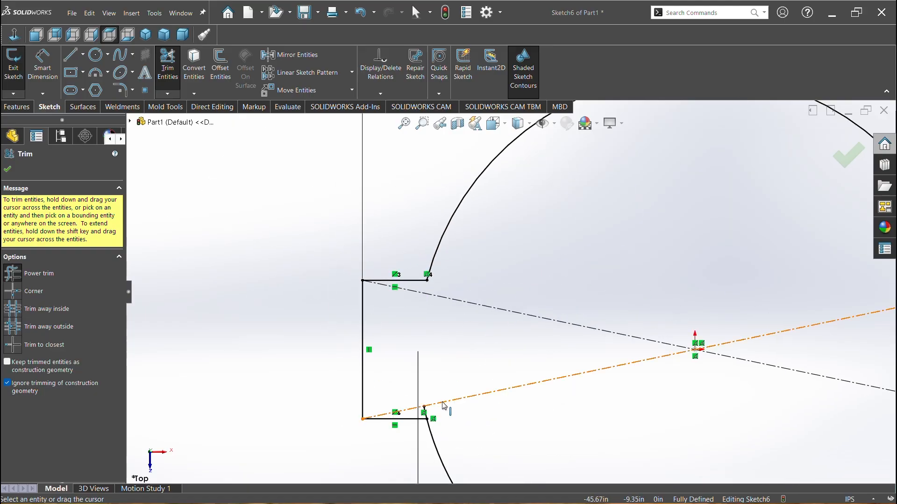
{"action": "left_click_drag", "start_coordinate": [430, 408], "coordinate": [420, 416]}
{"action": "scroll", "coordinate": [607, 374], "scroll_direction": "up", "scroll_amount": 6}
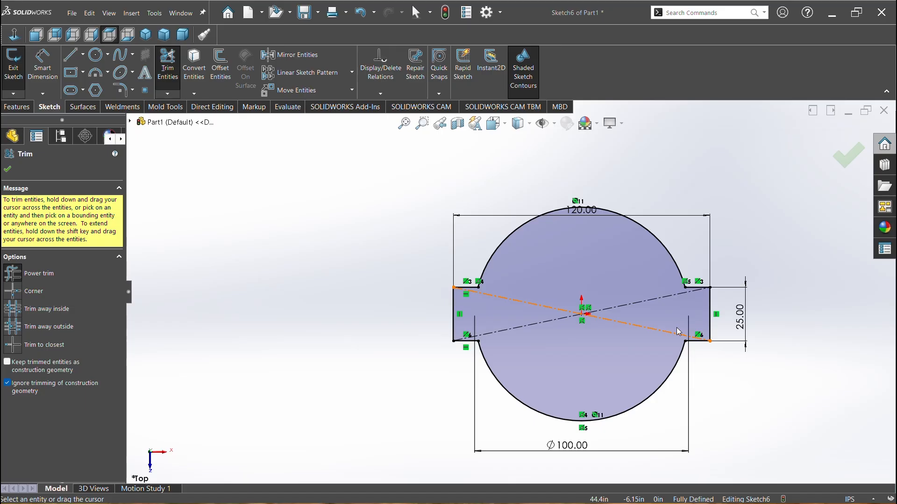
{"action": "left_click", "coordinate": [849, 159]}
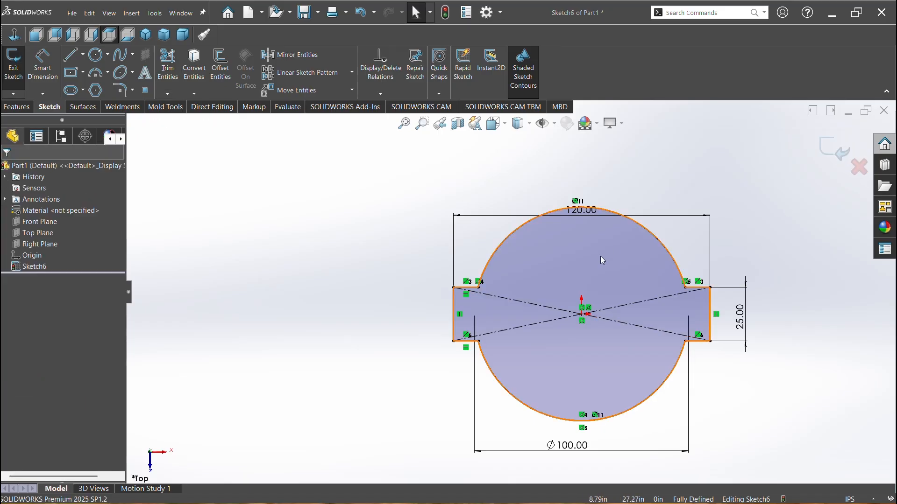
{"action": "mouse_move", "coordinate": [599, 232]}
{"action": "middle_mouse_down", "text": "ctrl"}
{"action": "mouse_move", "coordinate": [516, 218]}
{"action": "mouse_move", "coordinate": [484, 225]}
{"action": "middle_mouse_up", "text": "ctrl"}
{"action": "key", "text": "f"}
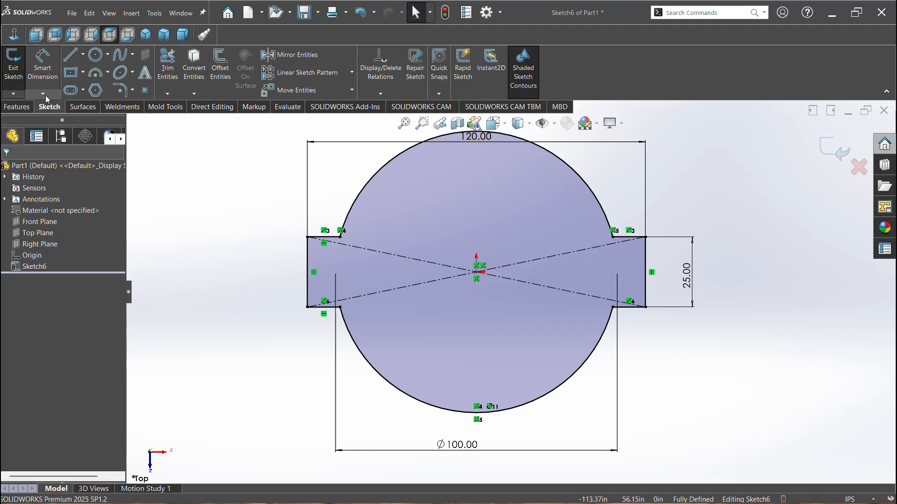
Extrude the trimmed circle-and-tabs outline into a solid boss with a blind depth of 10 in.
{"action": "left_click", "coordinate": [27, 108]}
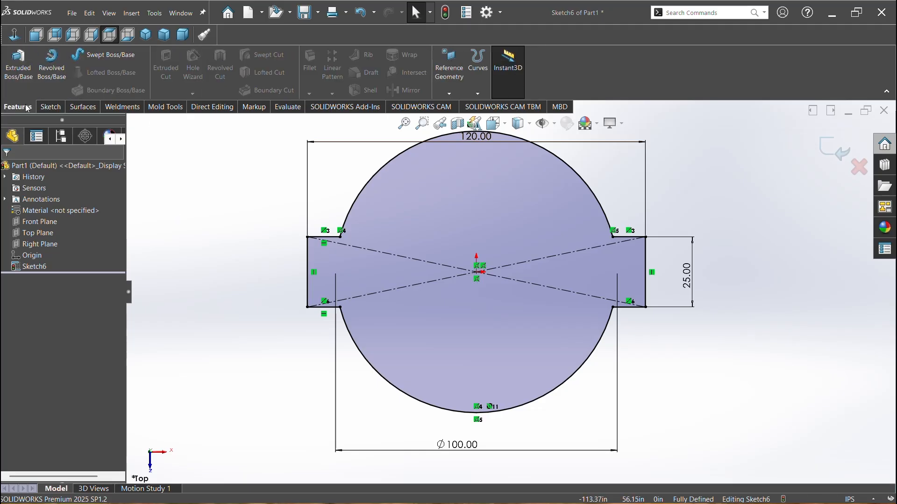
{"action": "left_click", "coordinate": [26, 78]}
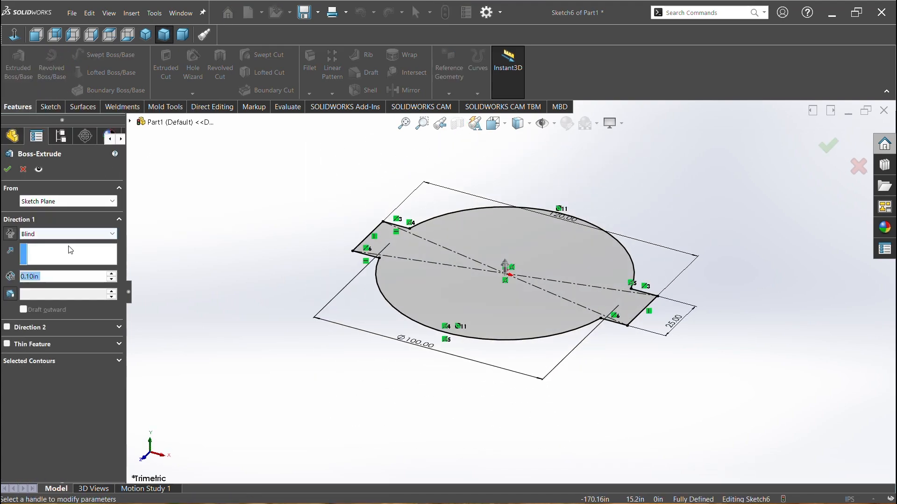
{"action": "left_click", "coordinate": [112, 274]}
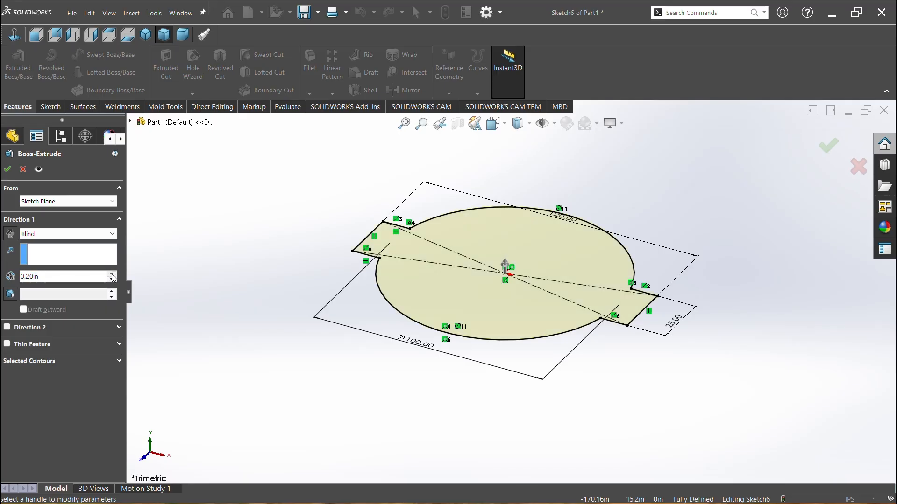
{"action": "left_click", "coordinate": [112, 274]}
{"action": "left_click", "coordinate": [111, 274]}
{"action": "left_click", "coordinate": [112, 274]}
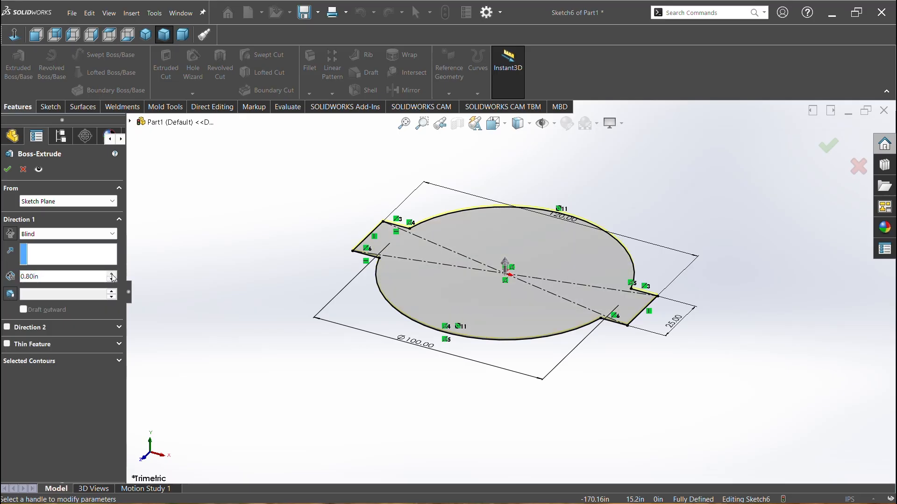
{"action": "left_click", "coordinate": [112, 274]}
{"action": "left_click", "coordinate": [111, 274]}
{"action": "left_click", "coordinate": [112, 274]}
{"action": "left_click", "coordinate": [80, 280]}
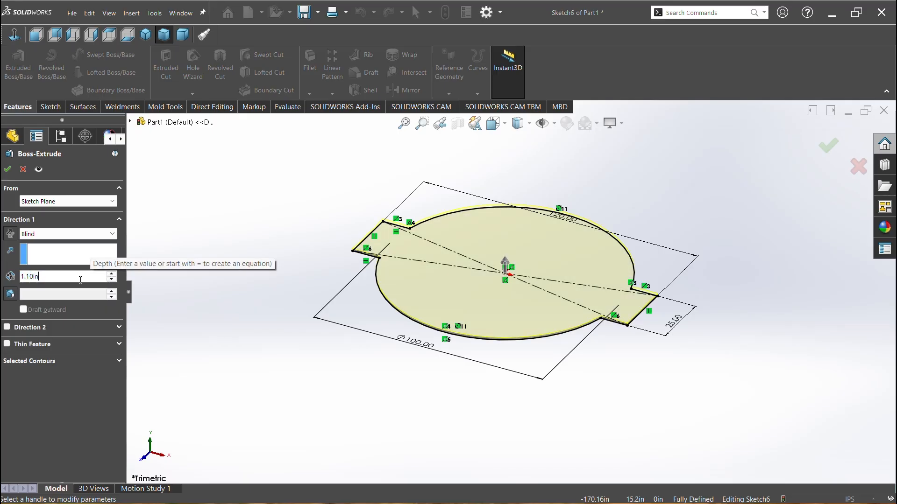
{"action": "double_click", "coordinate": [81, 279]}
{"action": "type", "text": "10"}
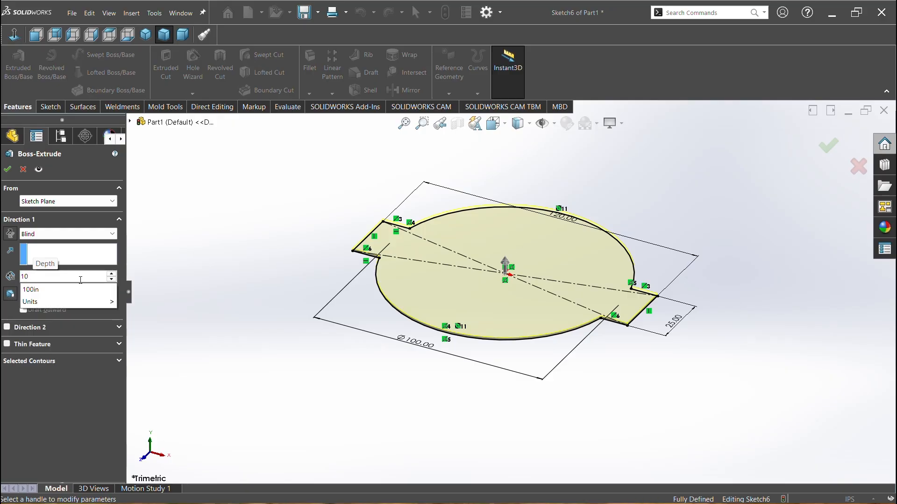
{"action": "key", "text": "Return"}
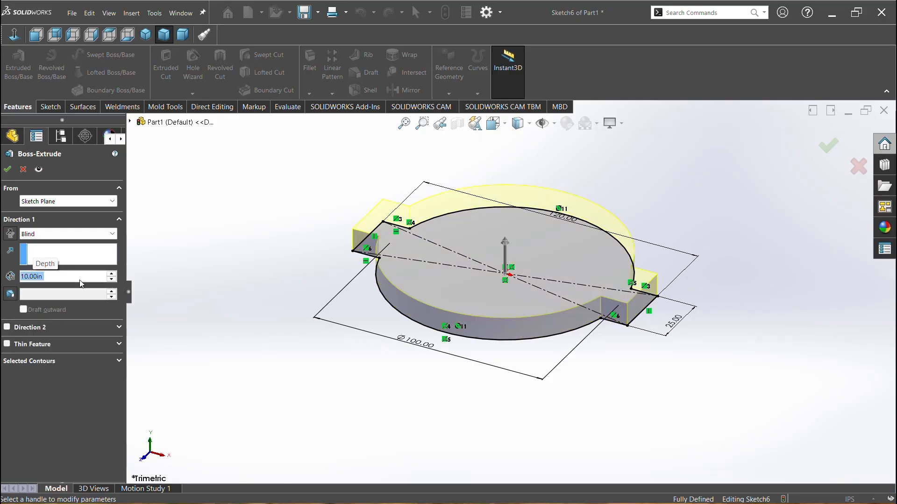
{"action": "left_click", "coordinate": [9, 170]}
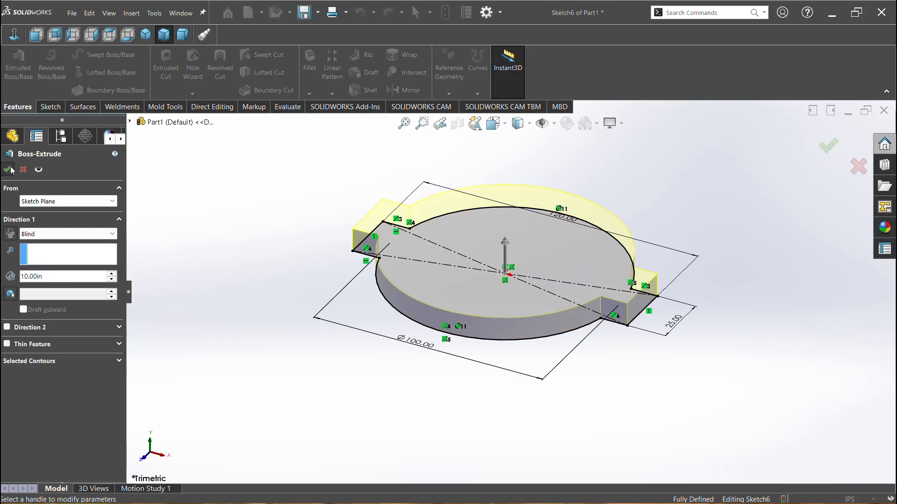